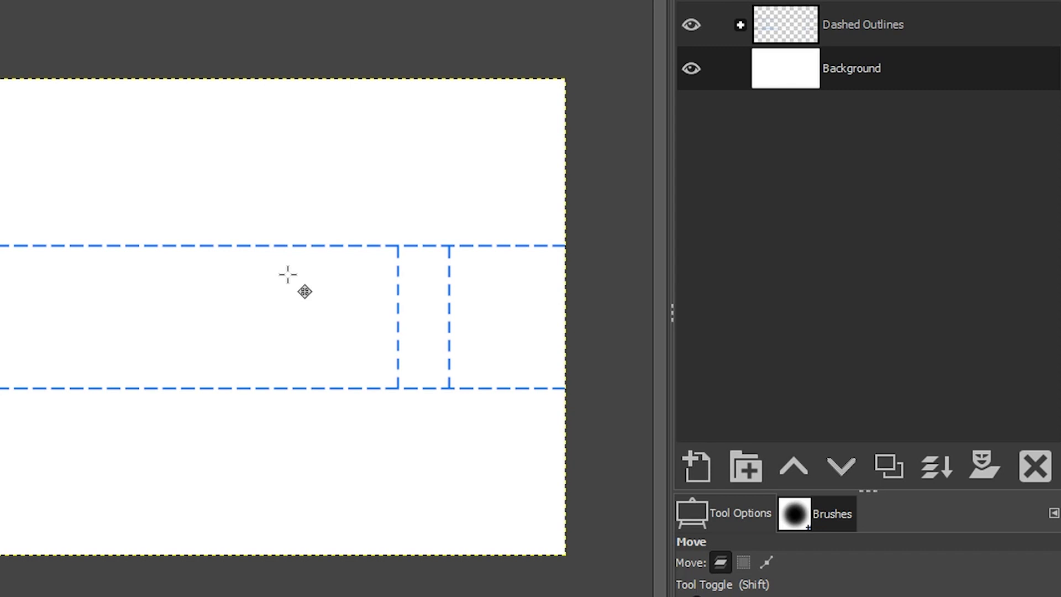
Select the Dashed Outlines layer so its safe-area boundary shows on the banner template.
left_click(773, 35)
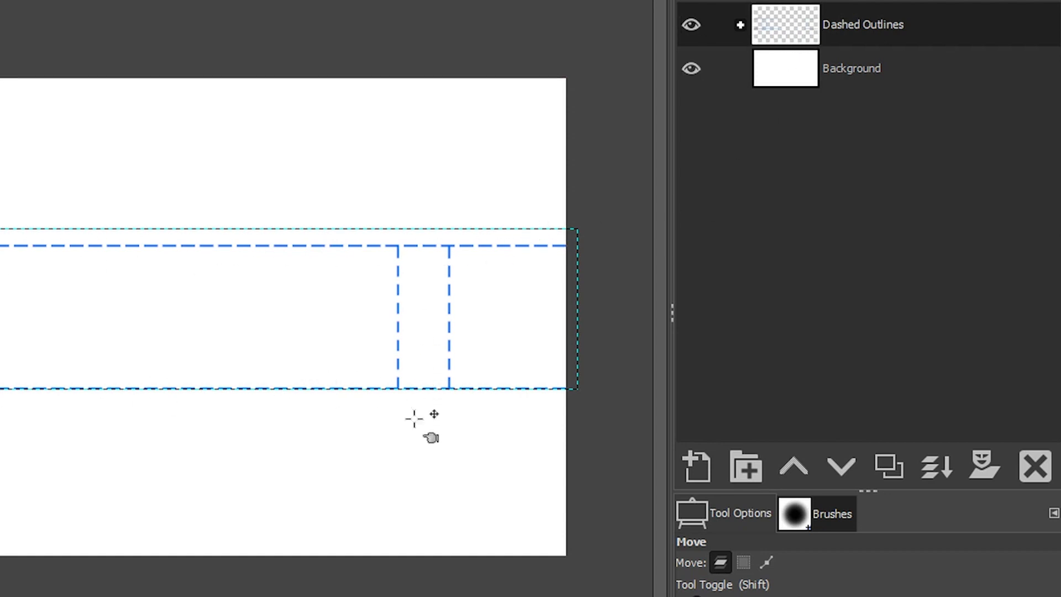
Open Project_Design.psd from recent files for reference, then return to the Channel_Art_Template_Master image.
left_click(781, 77)
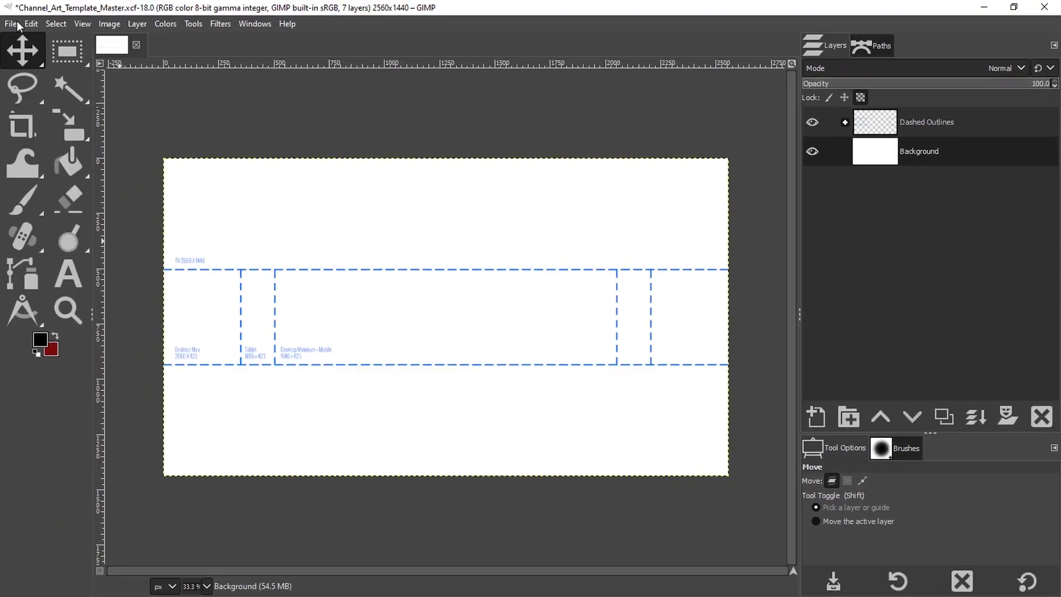
left_click(11, 23)
mouse_move(48, 119)
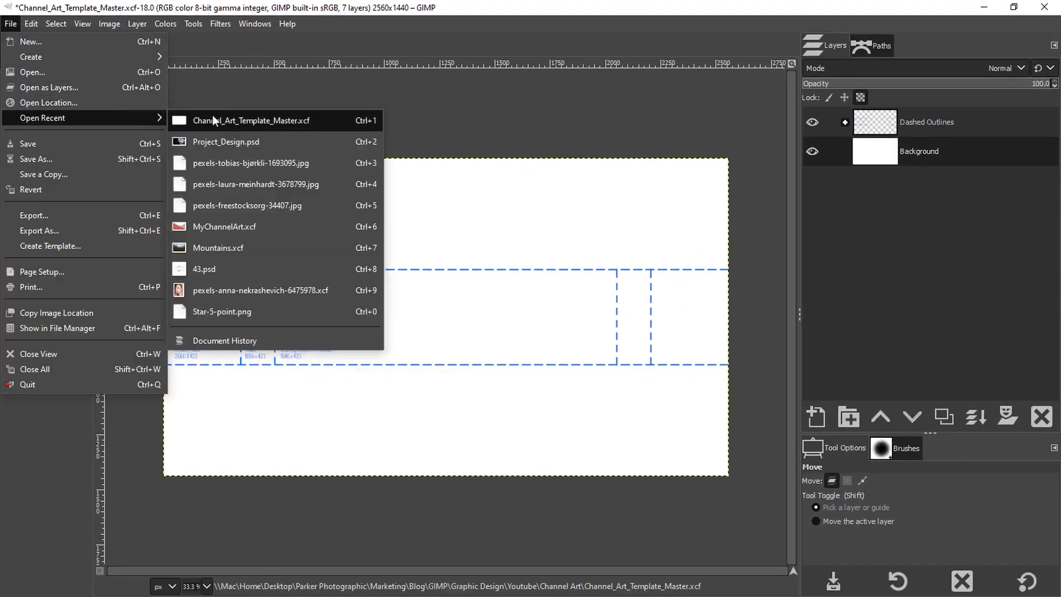
left_click(193, 140)
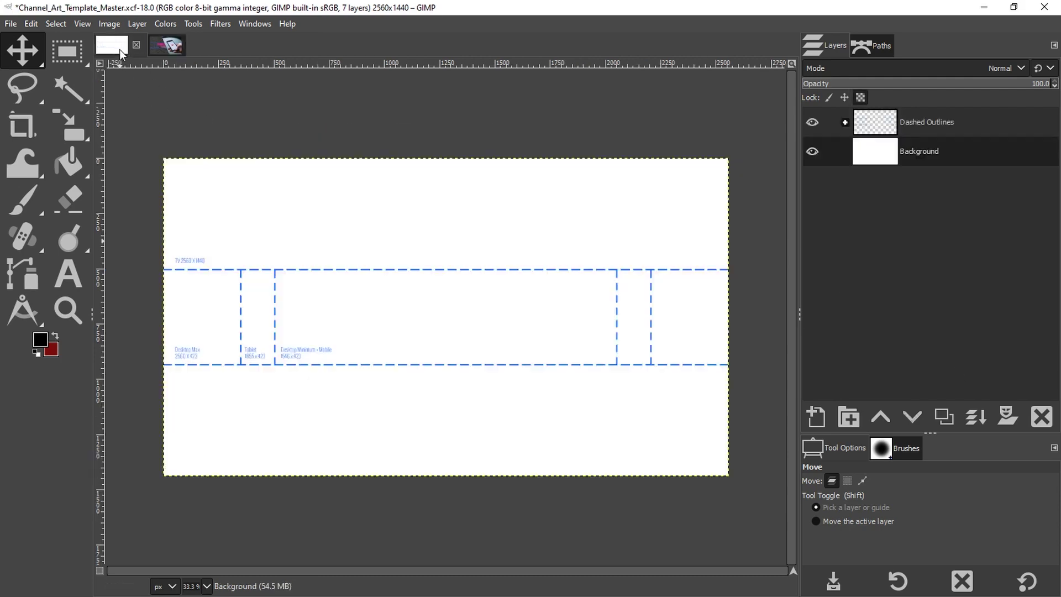
left_click(116, 47)
Drag the three Pexels JPGs from Finder's Images folder onto the GIMP canvas as layers.
key("super+Tab")
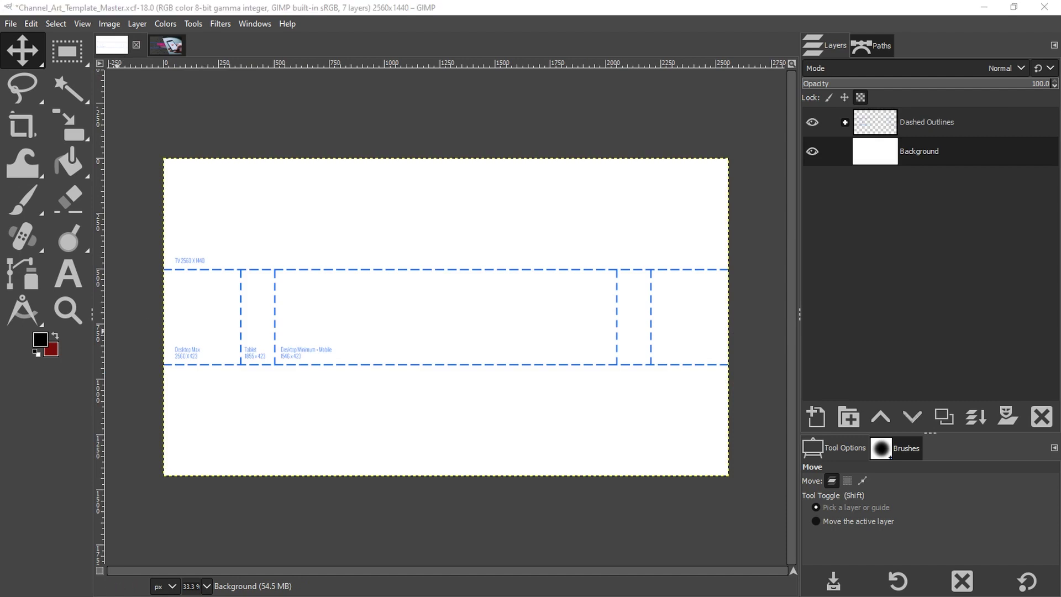
left_click_drag(424, 445, 600, 359)
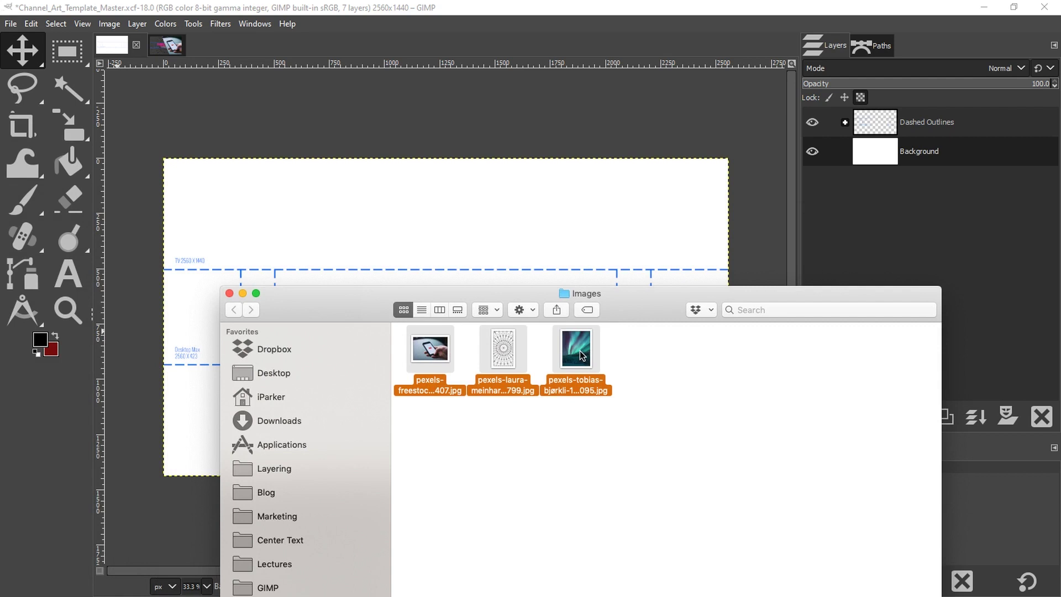
left_click_drag(579, 350, 577, 246)
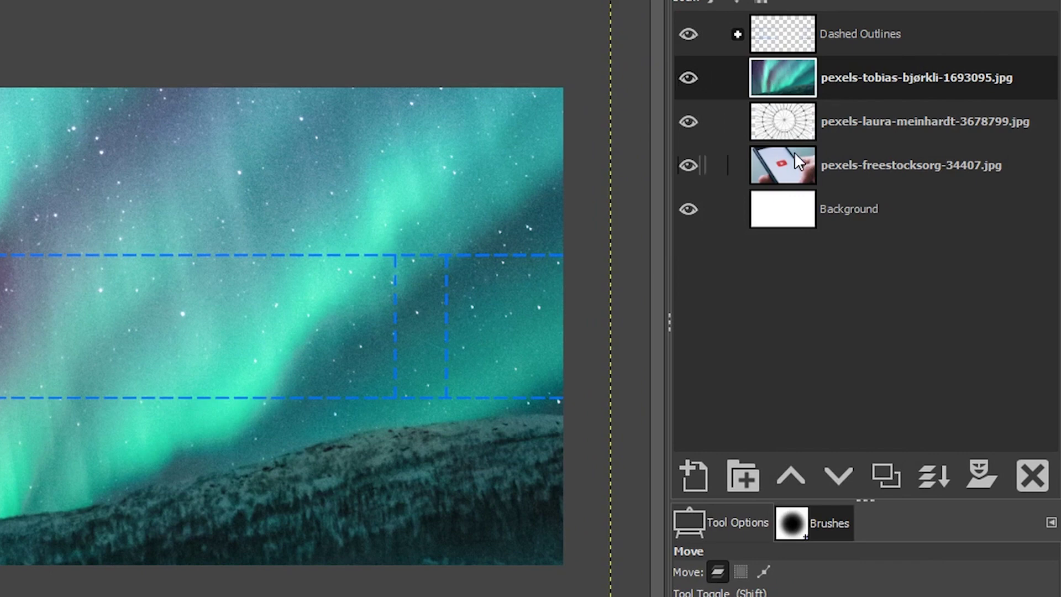
Move the freestocksorg phone layer under Dashed Outlines and laura-meinhardt above the tobias aurora layer.
left_click_drag(799, 157, 814, 74)
left_click_drag(804, 167, 817, 121)
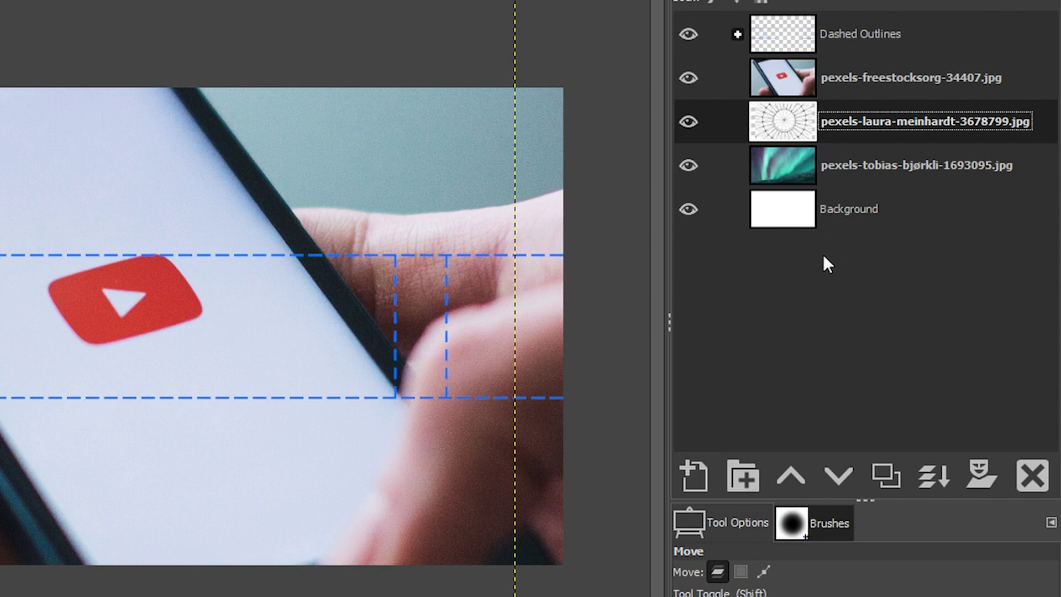
left_click(784, 88)
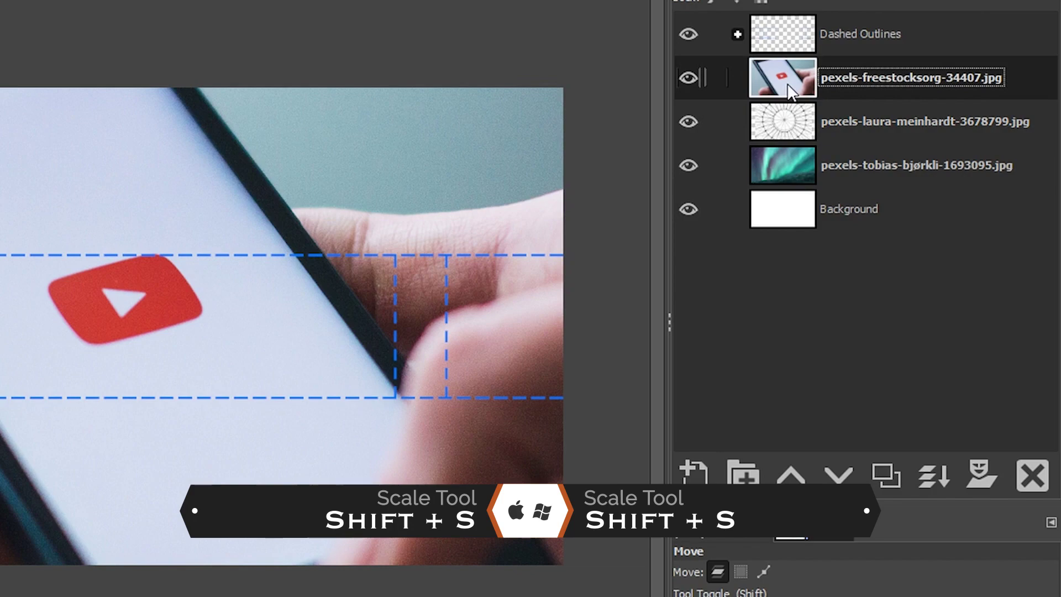
Scale the phone photo to 1440 px high (2160 × 1440) and position it toward the banner's right side.
key("shift+s")
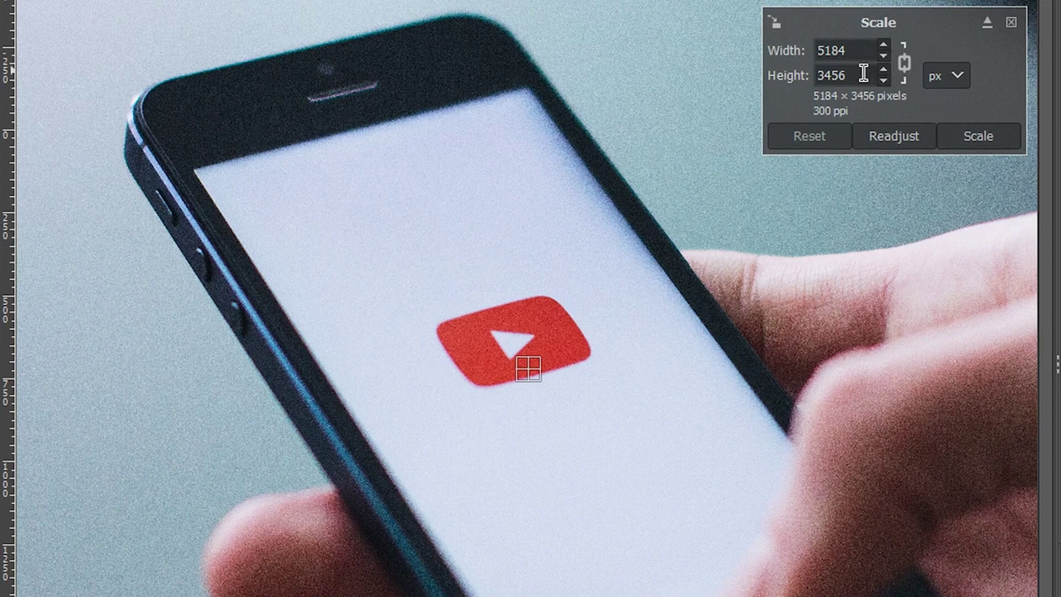
left_click_drag(863, 73, 806, 71)
type("1440")
key("Tab")
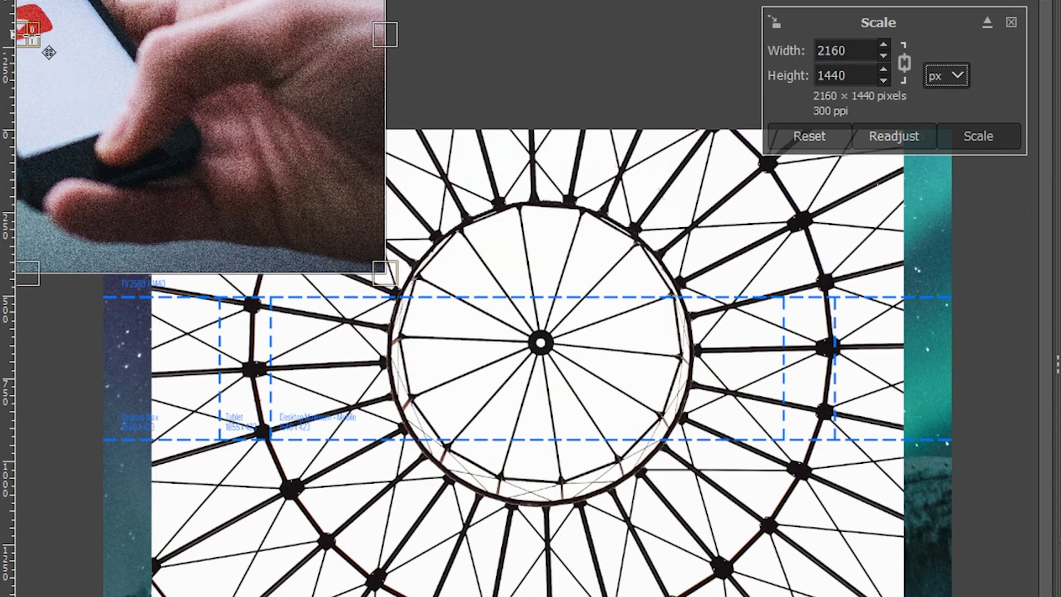
left_click_drag(34, 35, 711, 370)
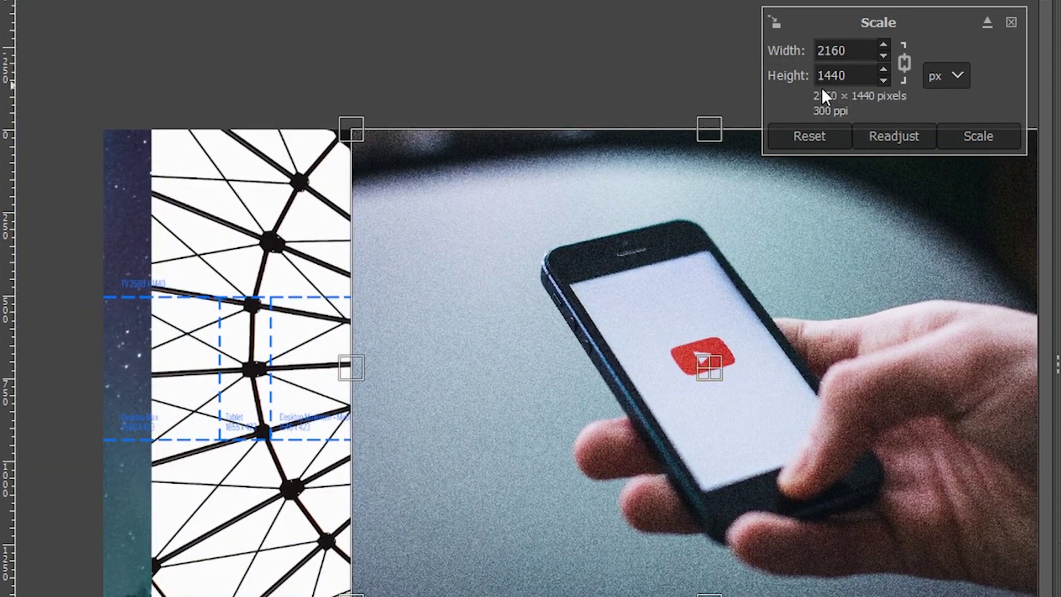
left_click(954, 137)
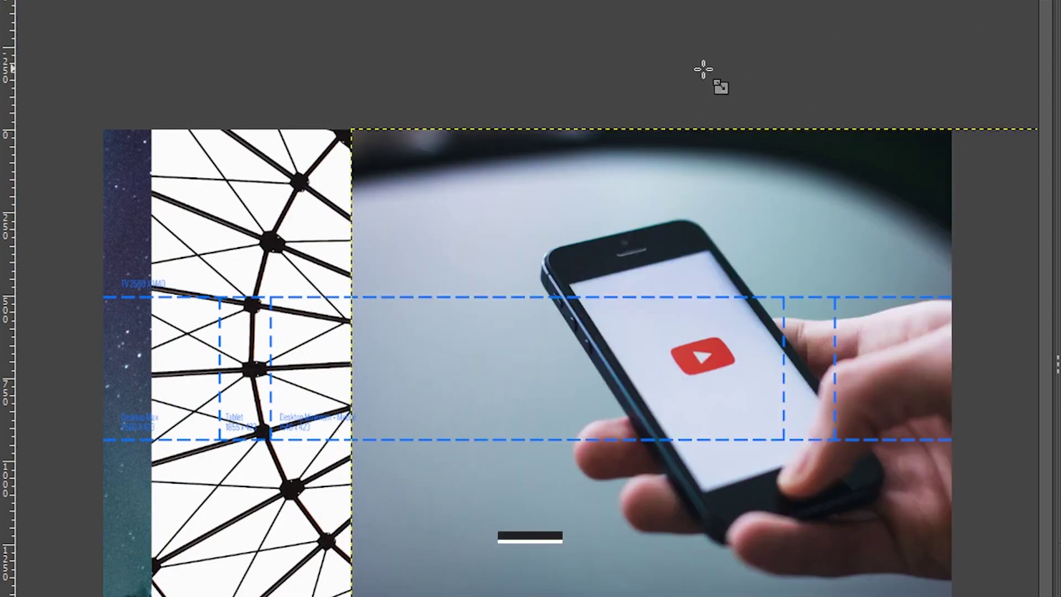
scroll(711, 173, "down", 3)
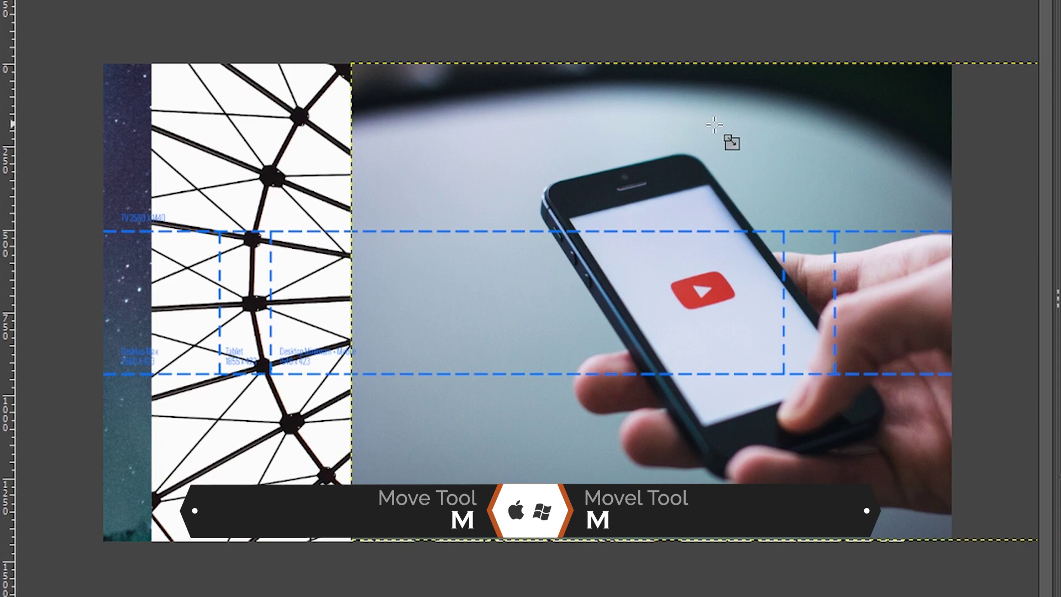
key("m")
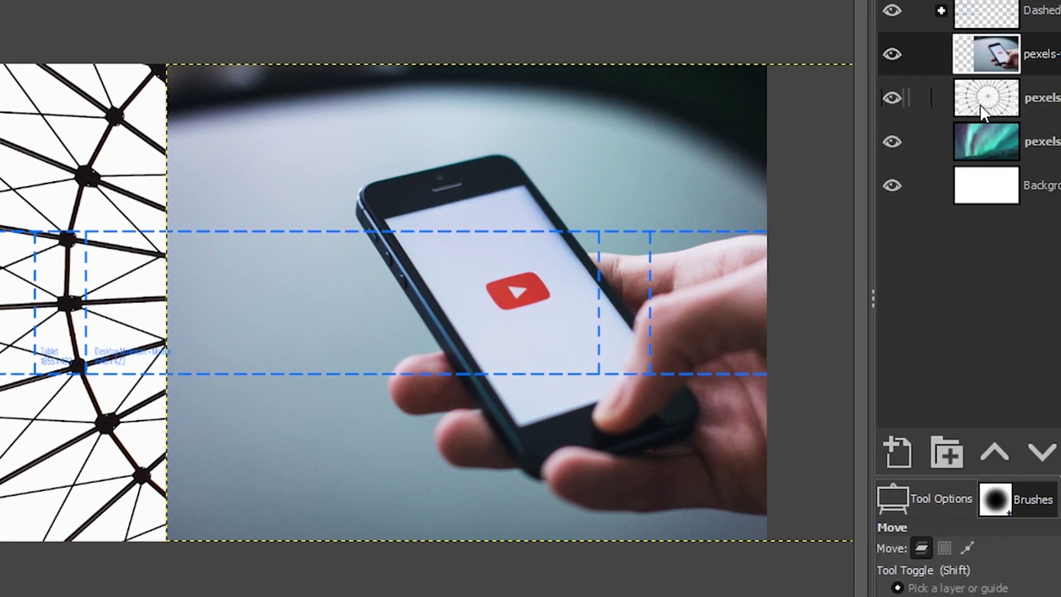
Rotate the laura-meinhardt network-lines layer 90° clockwise, then nudge it and the phone photo into place.
left_click(776, 108)
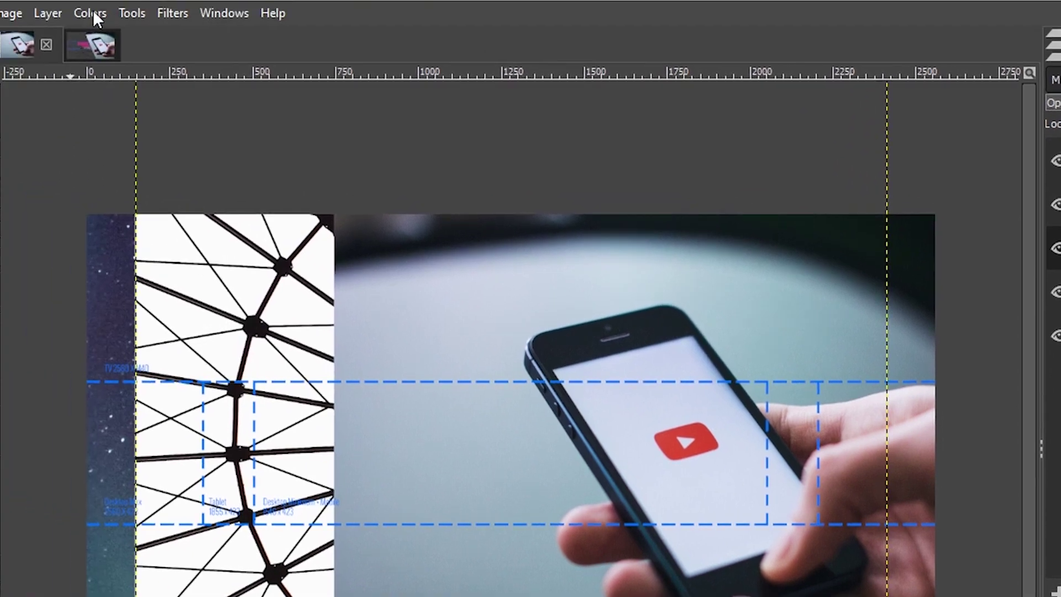
left_click(54, 12)
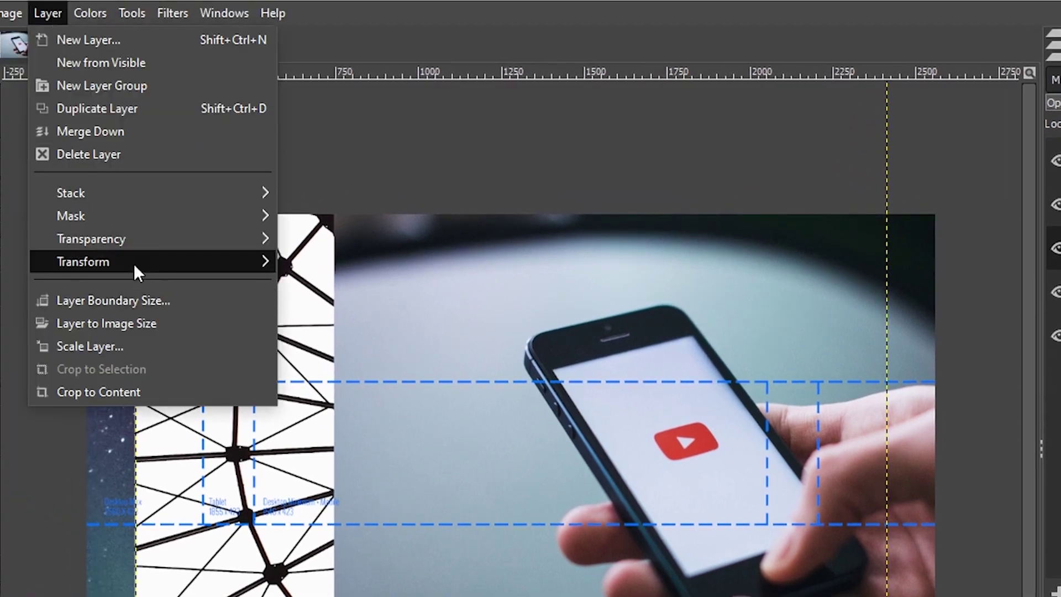
mouse_move(133, 263)
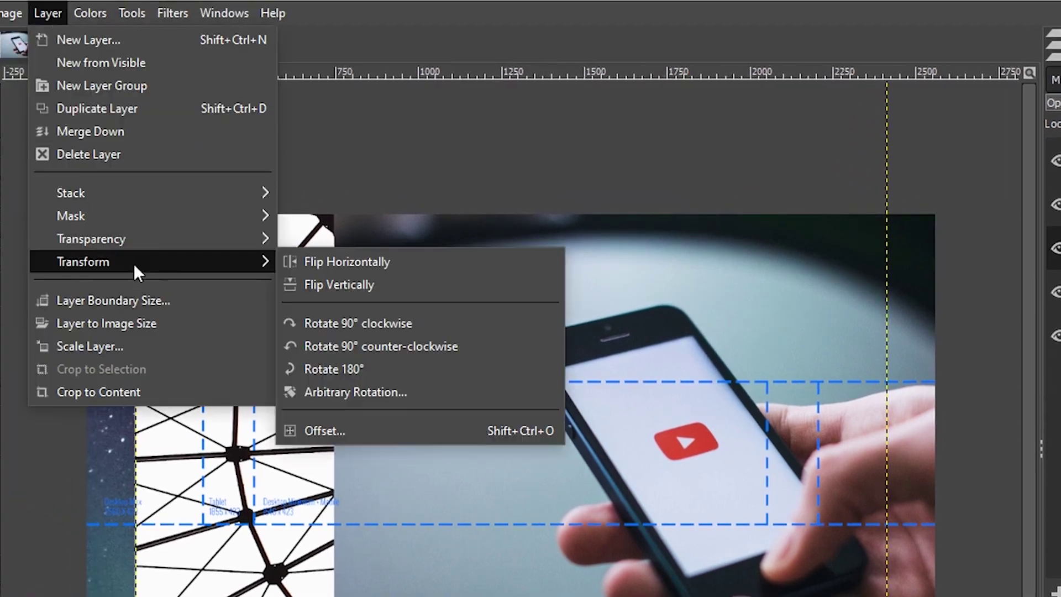
left_click(350, 322)
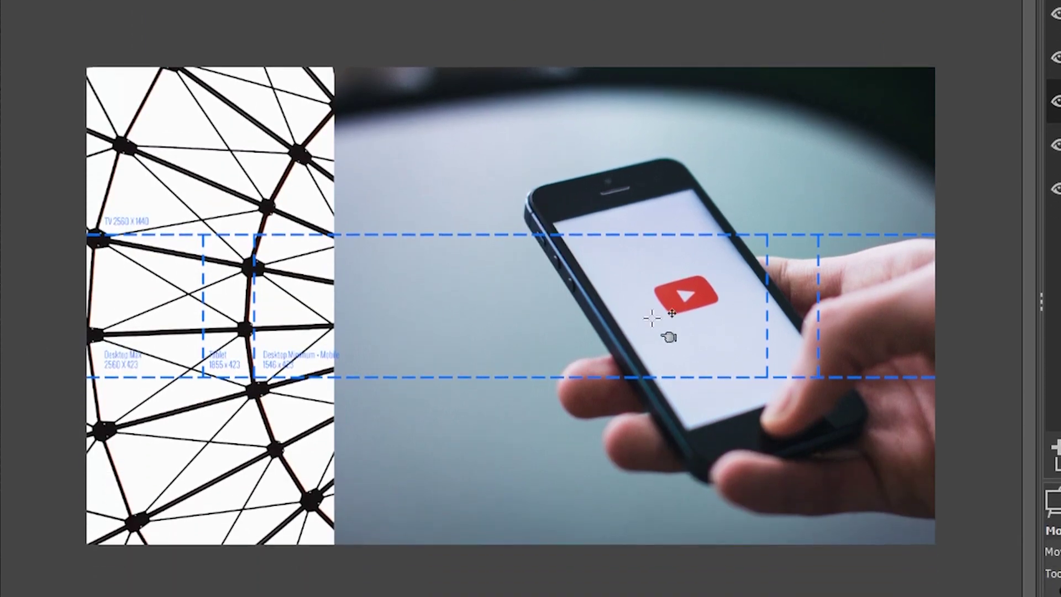
left_click_drag(662, 315, 678, 315)
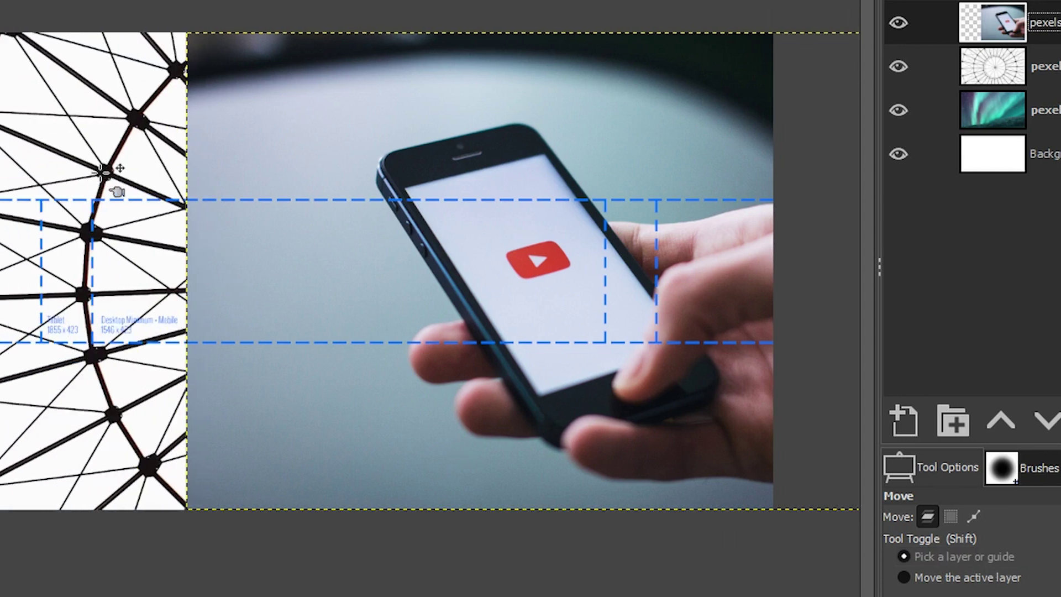
left_click_drag(106, 163, 153, 172)
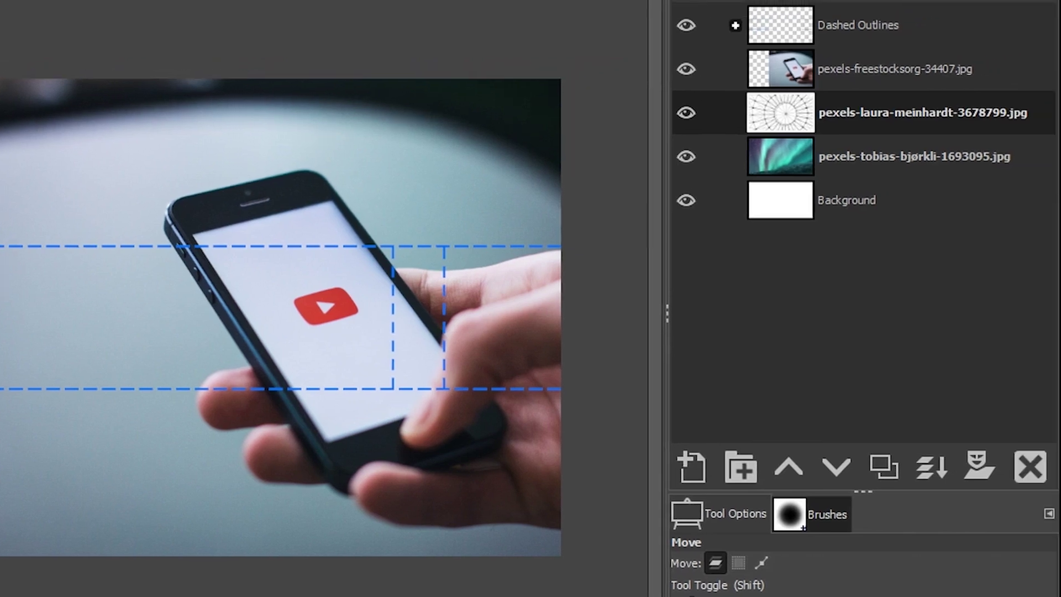
Create a Layer Group and put the phone, network-lines and aurora photo layers inside it.
left_click(799, 71)
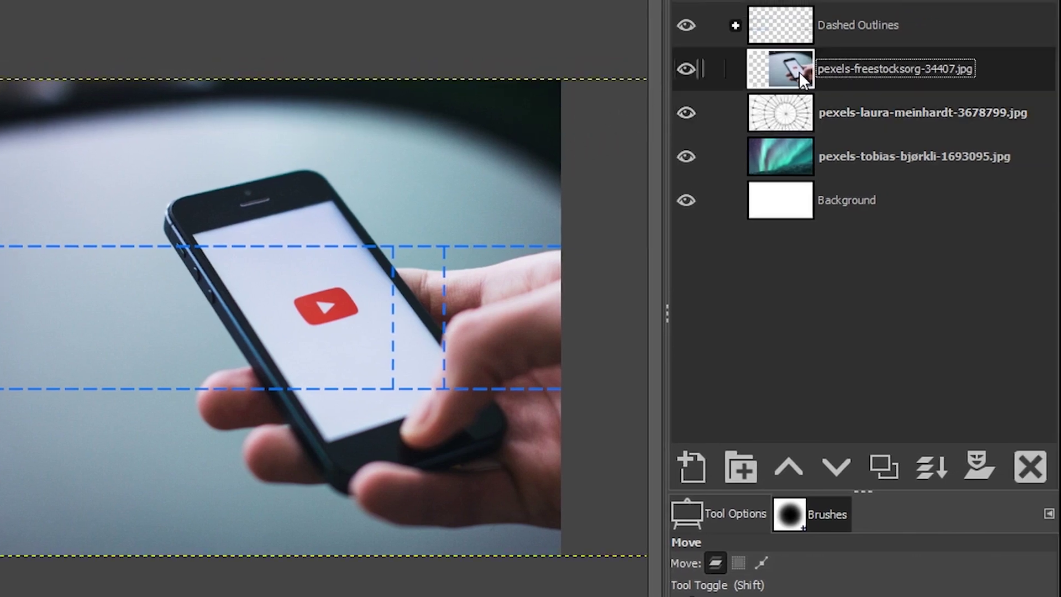
left_click(747, 466)
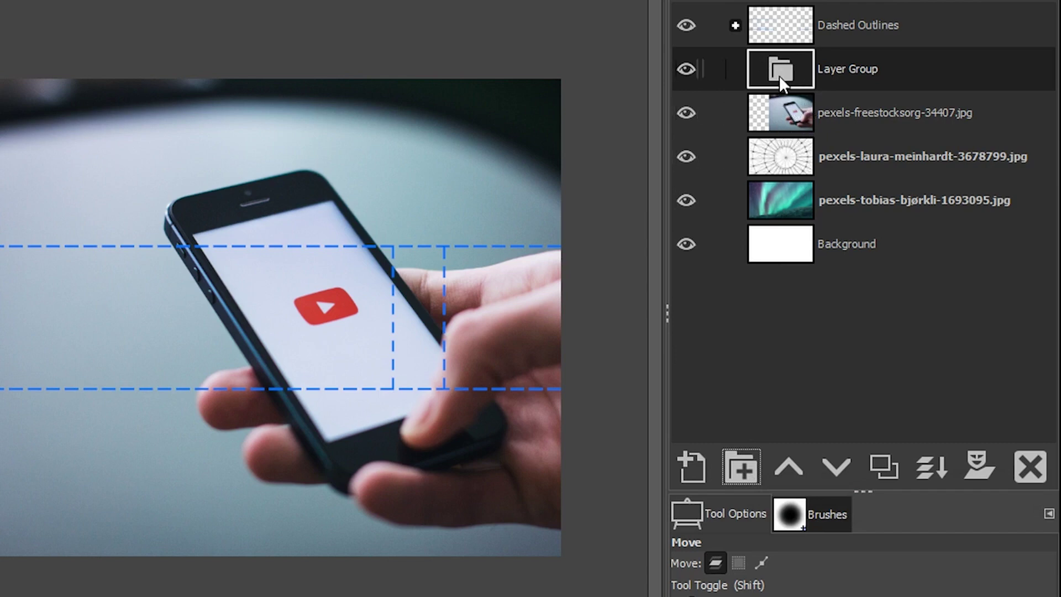
left_click_drag(790, 108, 810, 74)
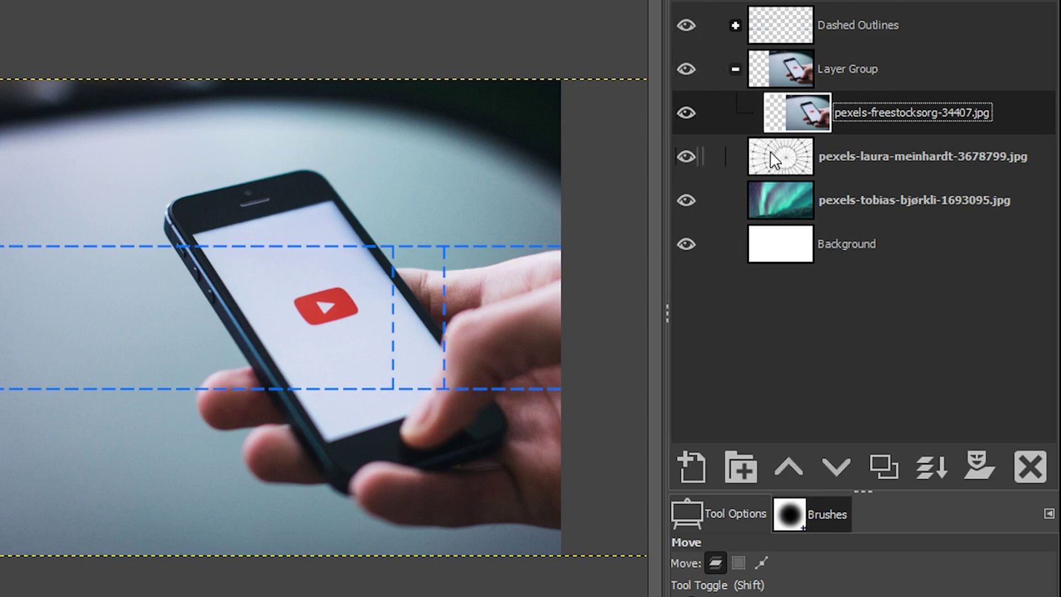
mouse_move(787, 156)
left_mouse_down()
mouse_move(802, 146)
mouse_move(805, 156)
left_mouse_up()
left_click_drag(778, 200, 821, 183)
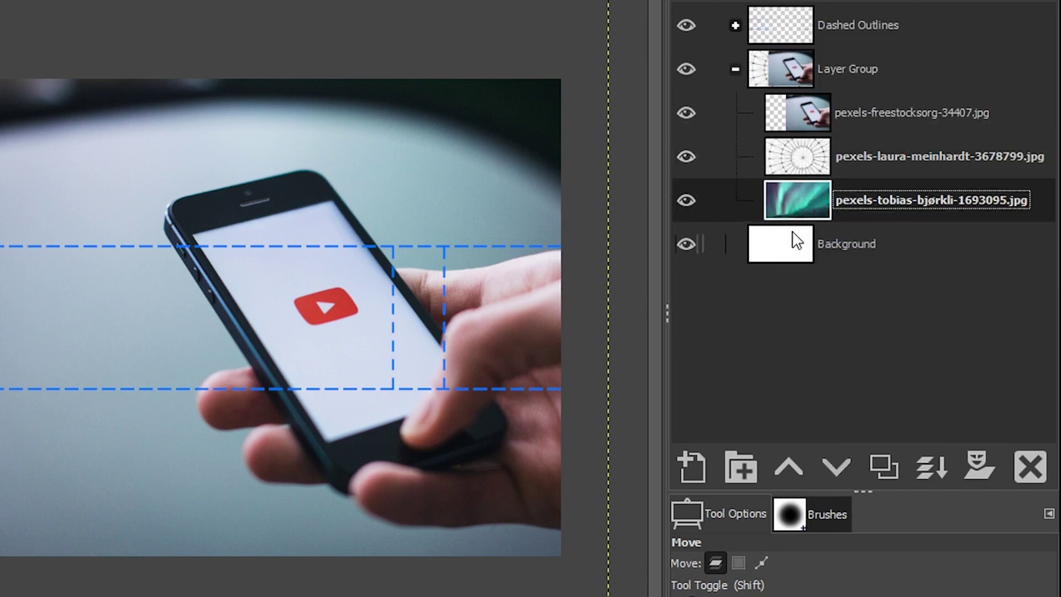
left_click(818, 114)
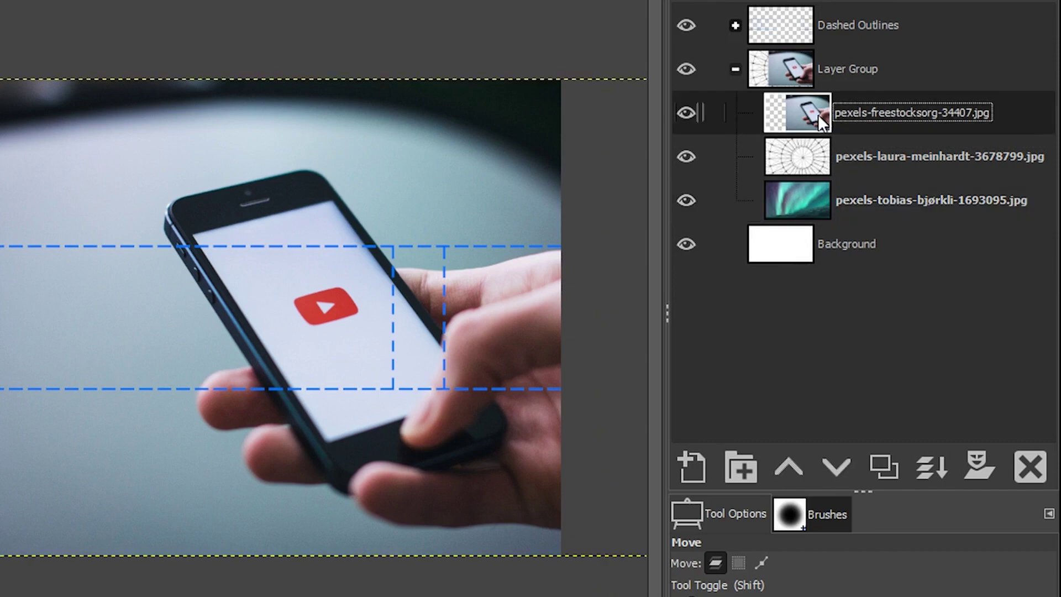
Add a new layer named Fill, filled with the black foreground colour.
left_click(688, 459)
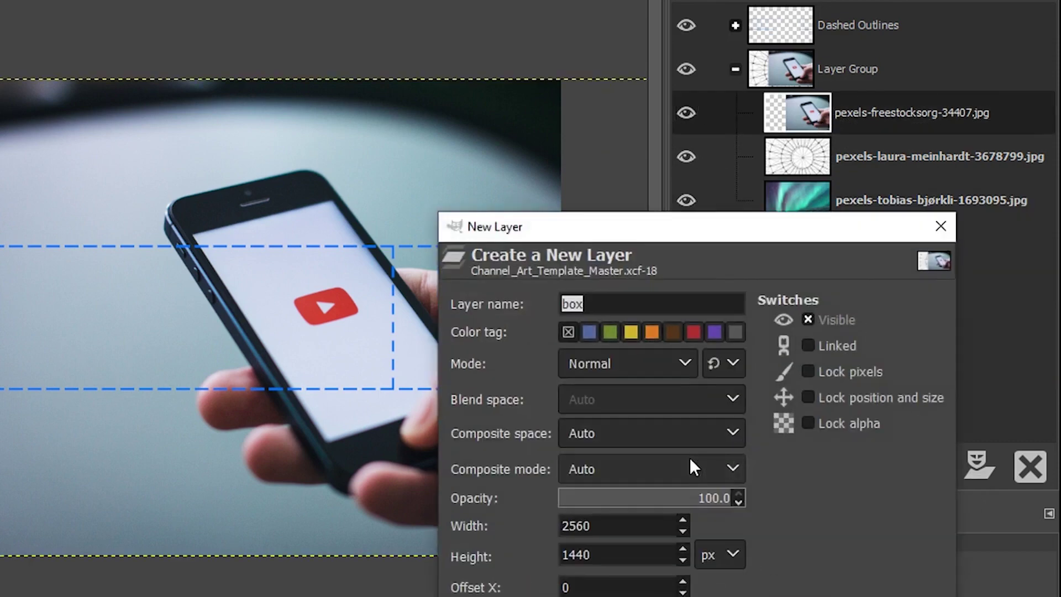
type("Fill")
left_click(652, 594)
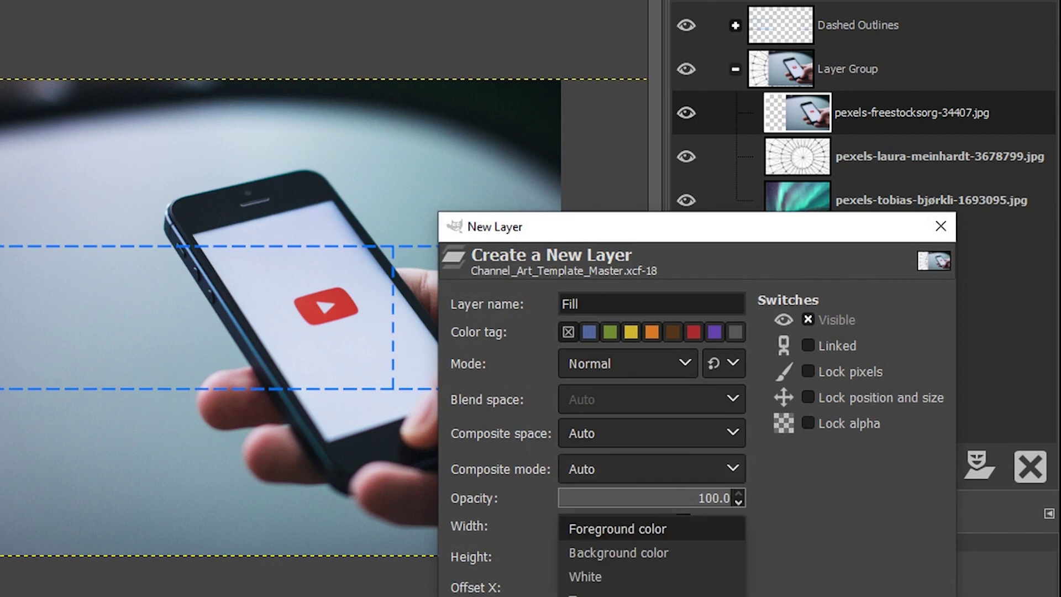
left_click(684, 532)
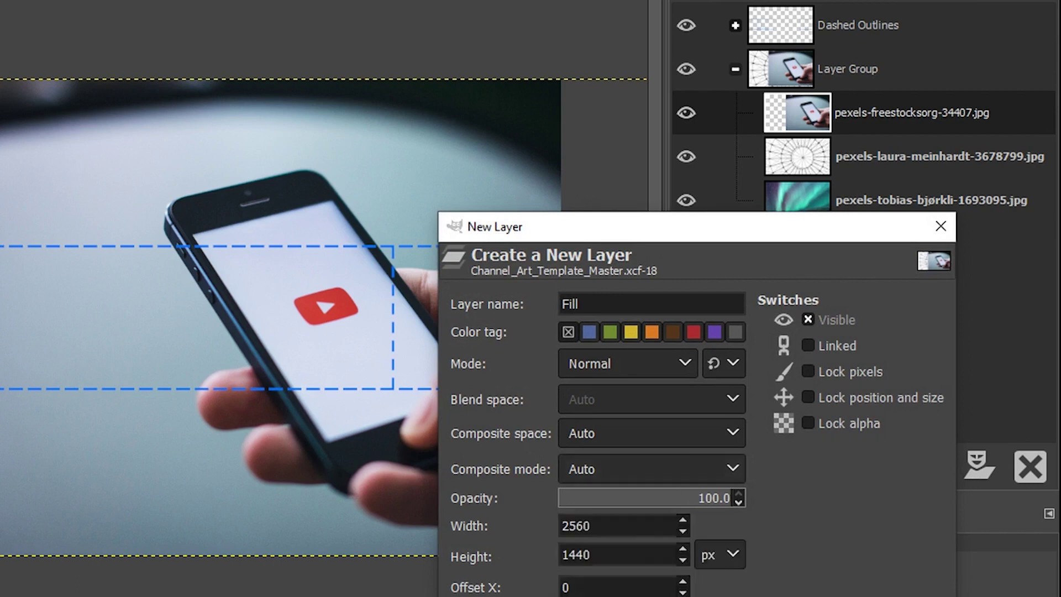
key("Return")
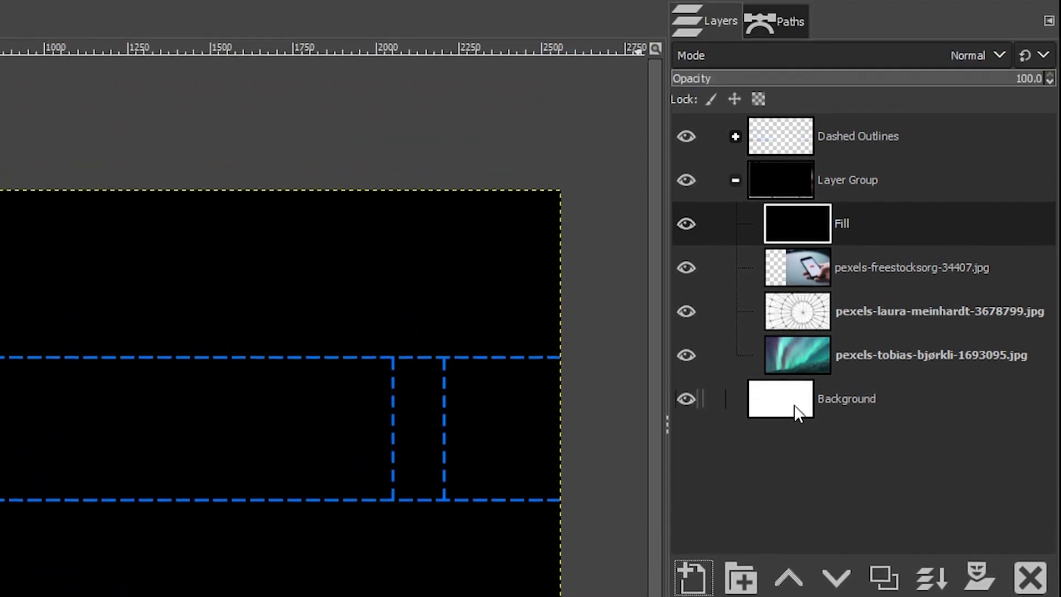
Change the Layer Group's blend mode to Pass through.
left_click(868, 187)
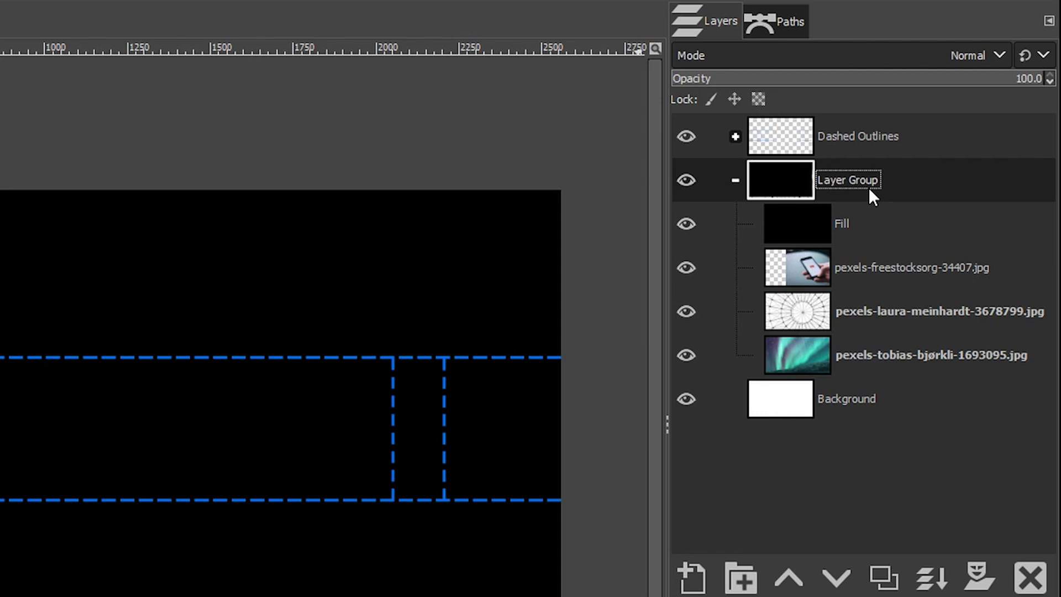
left_click(965, 55)
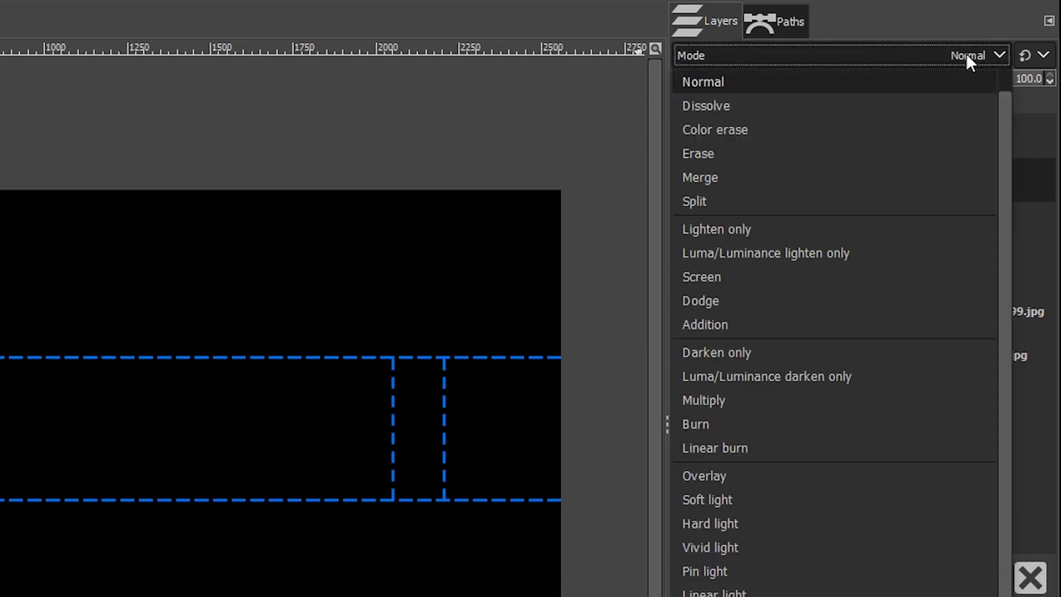
left_click(932, 88)
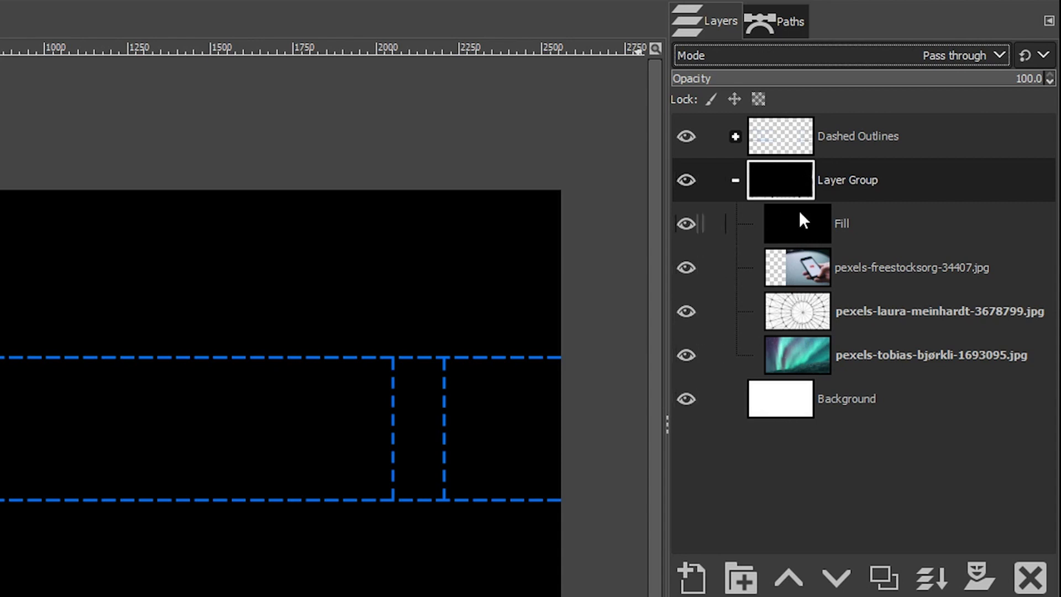
left_click(860, 233)
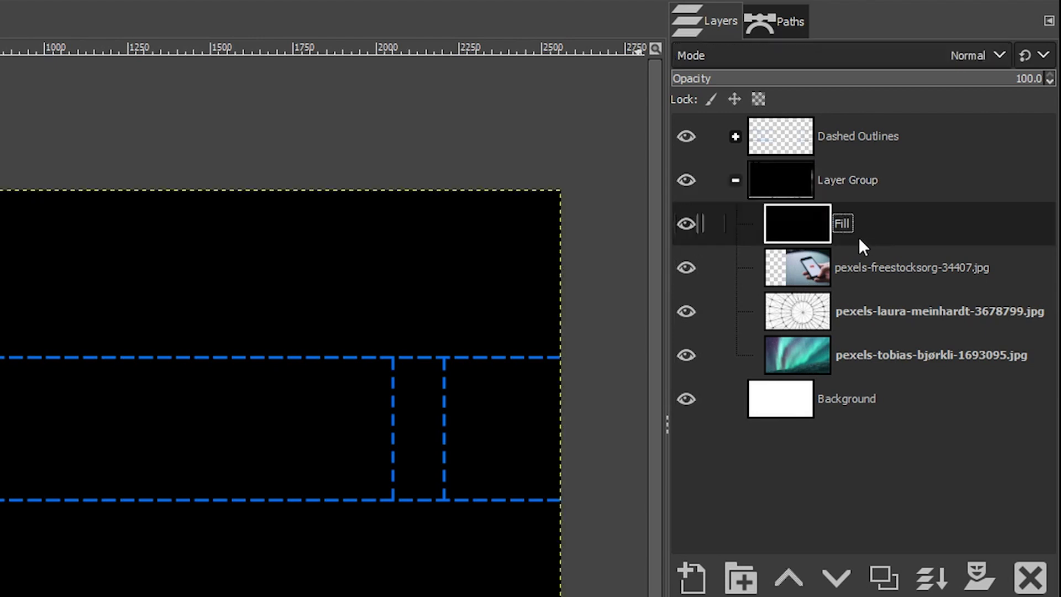
Set the Fill layer to Linear burn and move the phone photo layer above the Layer Group.
left_click(852, 266)
left_click(854, 313)
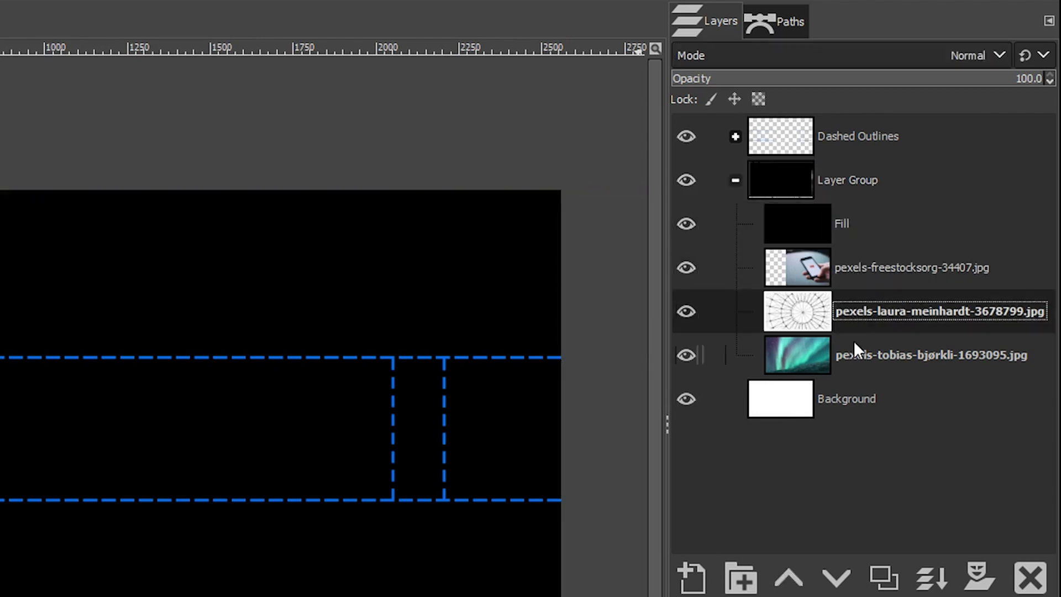
left_click(853, 339)
left_click(865, 235)
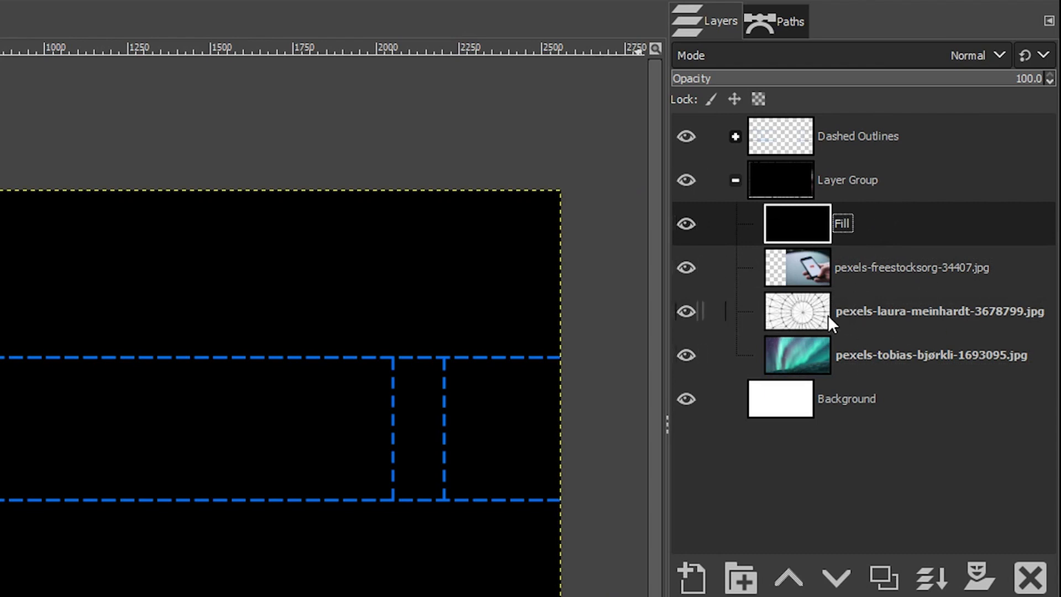
left_click(964, 55)
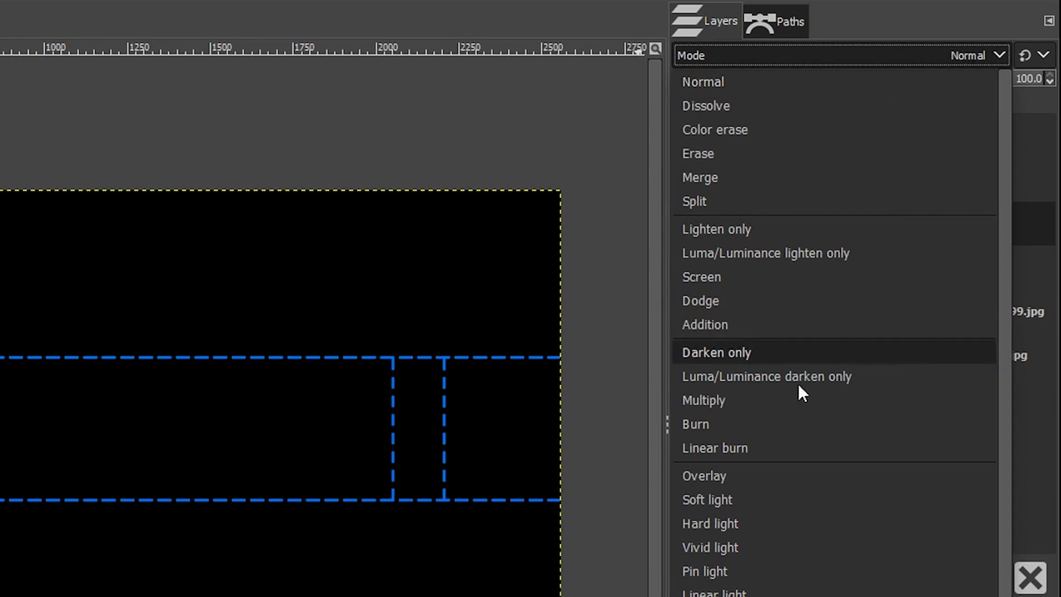
left_click(791, 446)
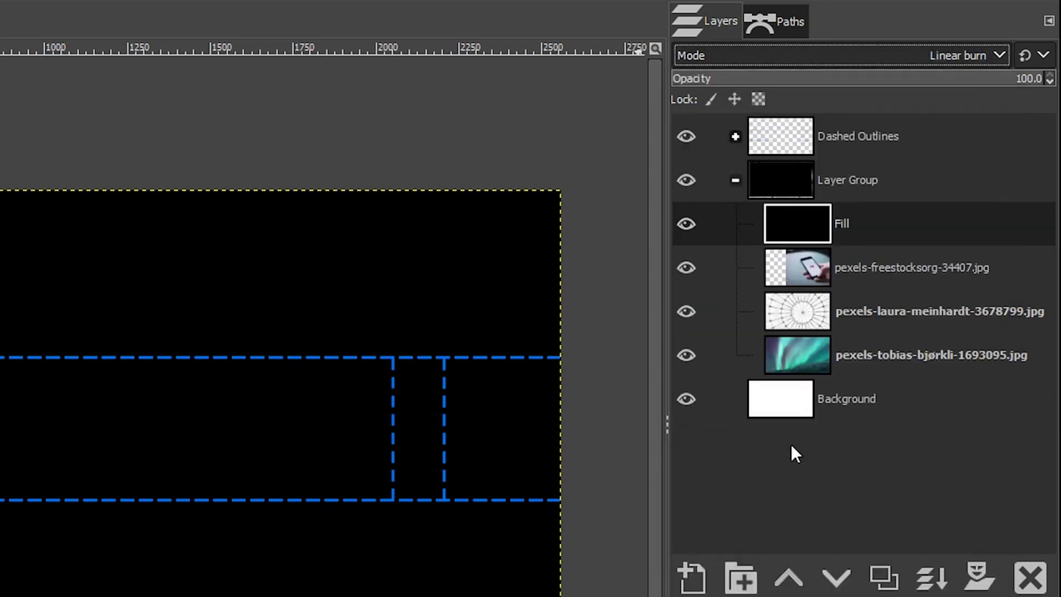
left_click(802, 261)
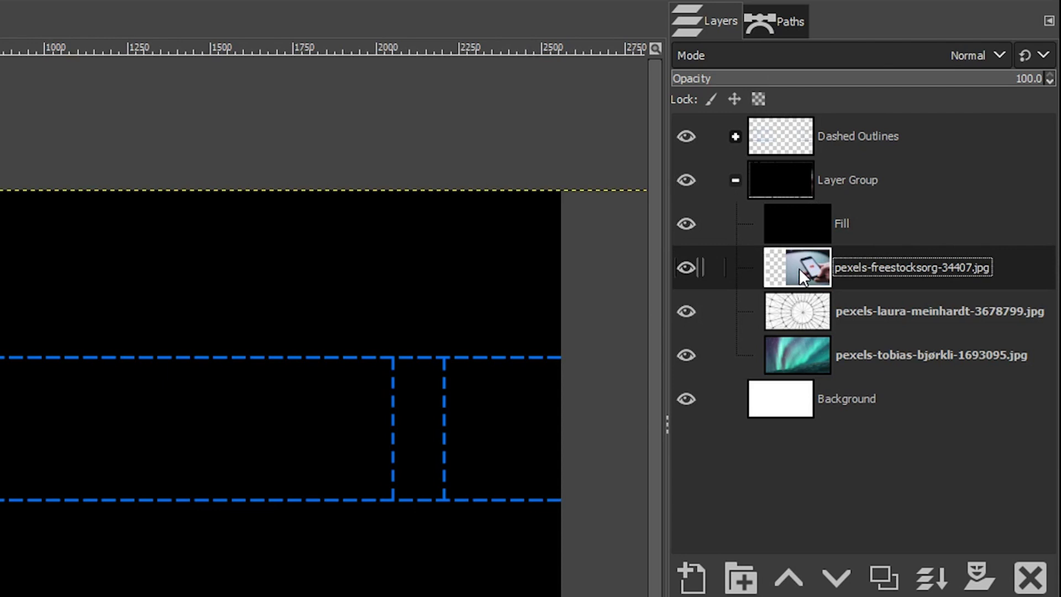
left_click_drag(798, 269, 851, 171)
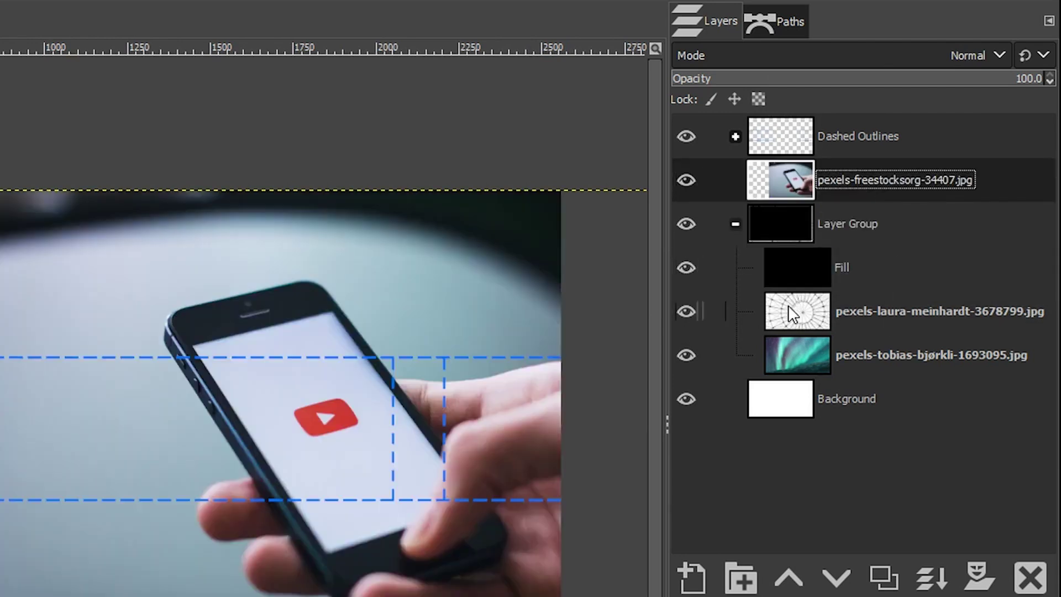
Blend the network-lines photo with Luma lighten only and the aurora photo with Difference.
left_click(793, 314)
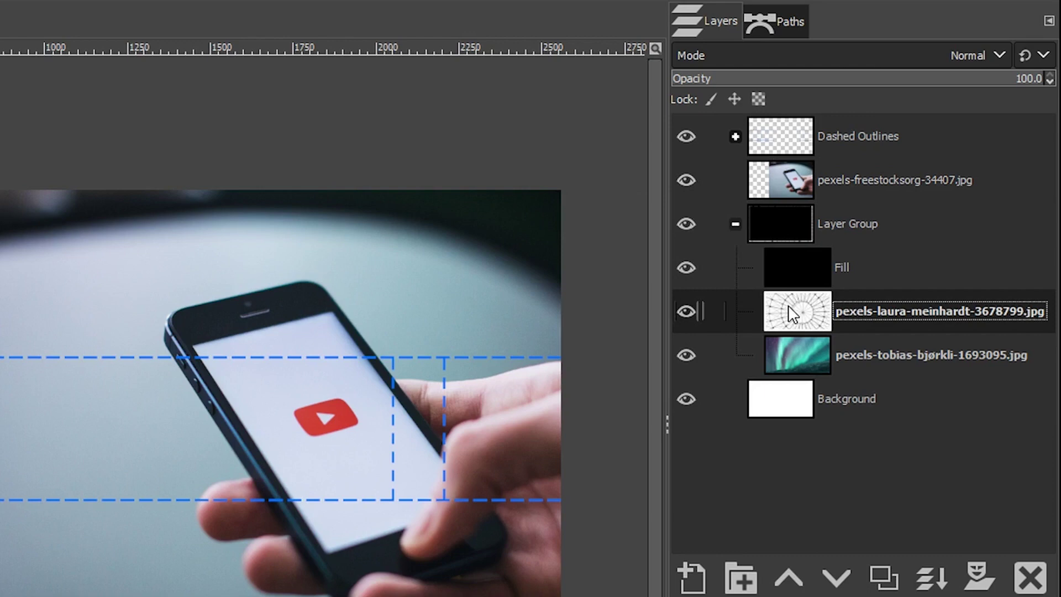
left_click(994, 53)
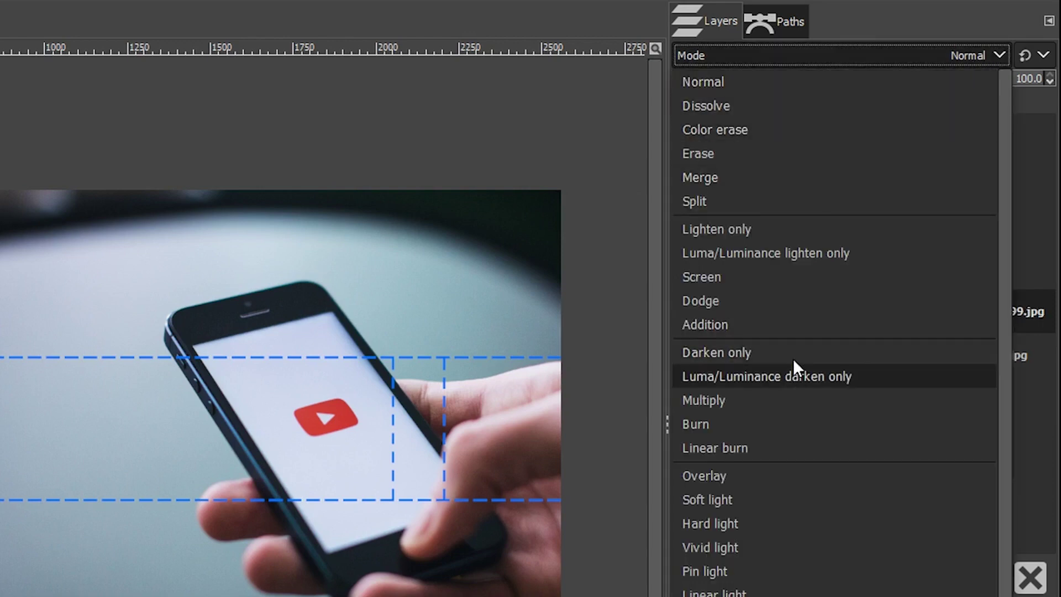
left_click(803, 252)
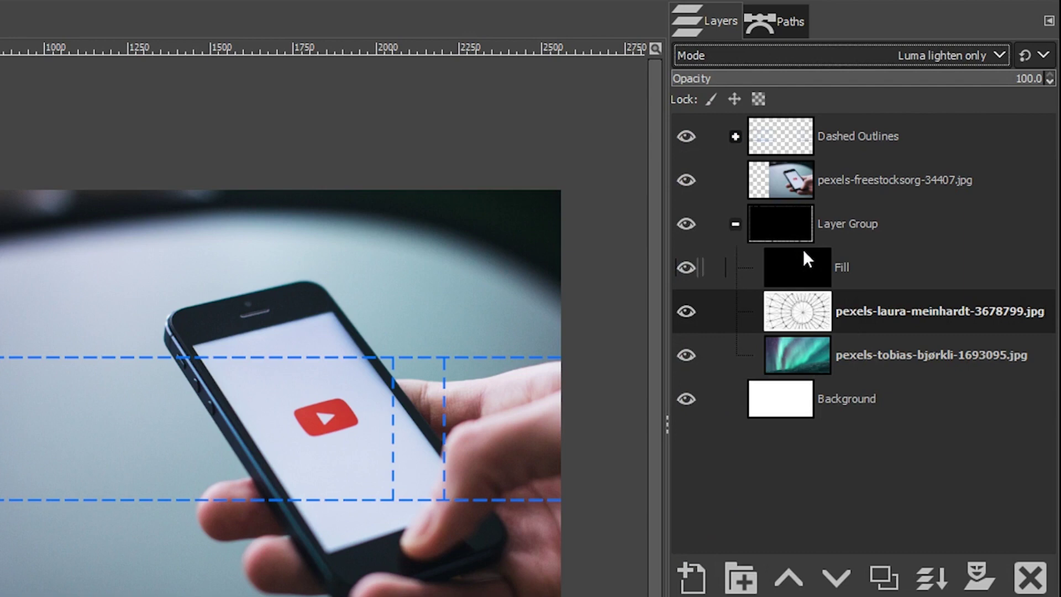
left_click(800, 347)
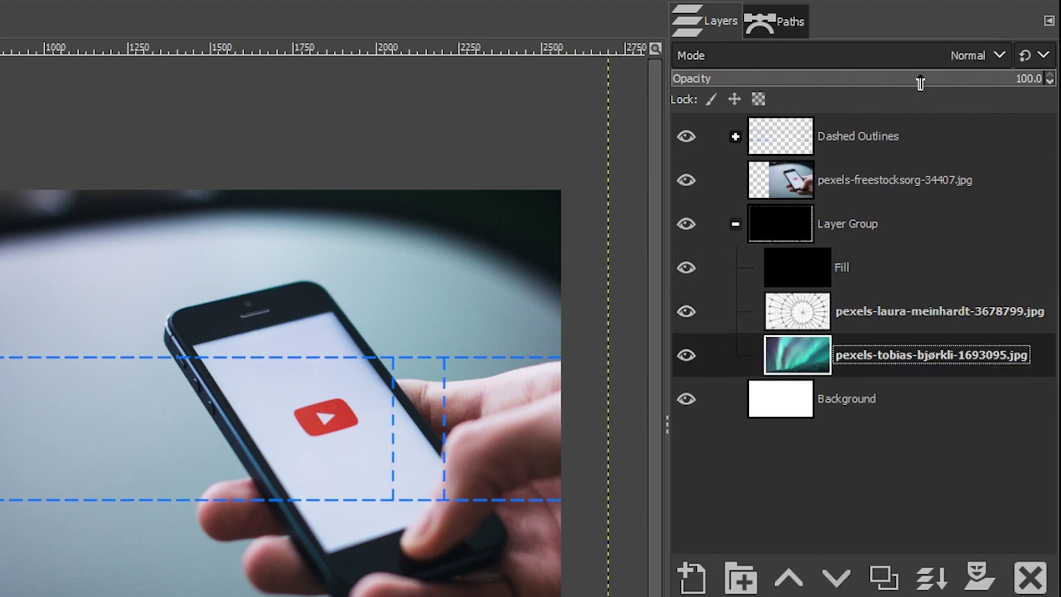
left_click(950, 53)
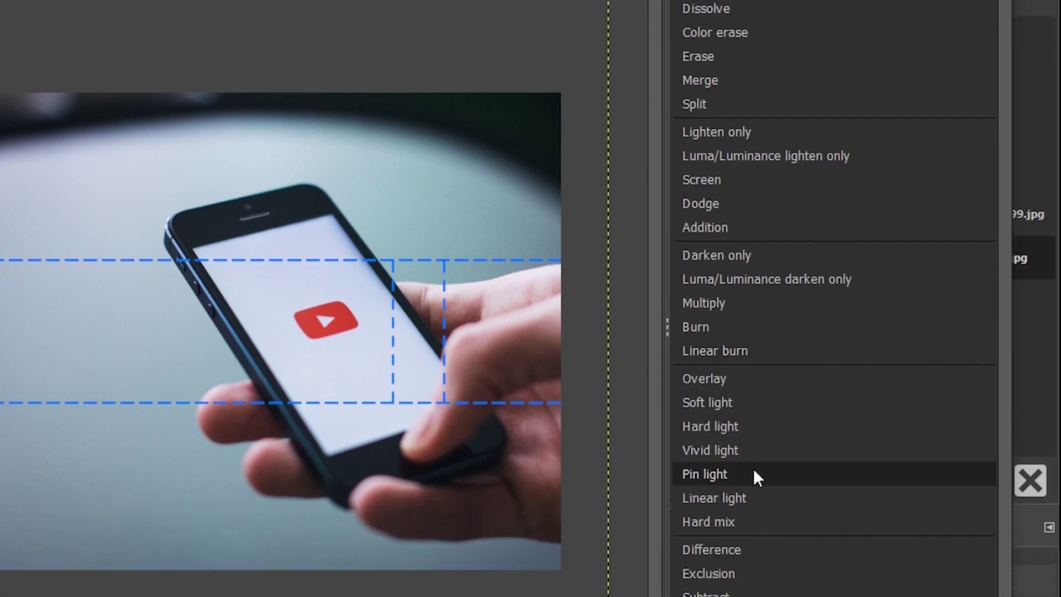
left_click(748, 547)
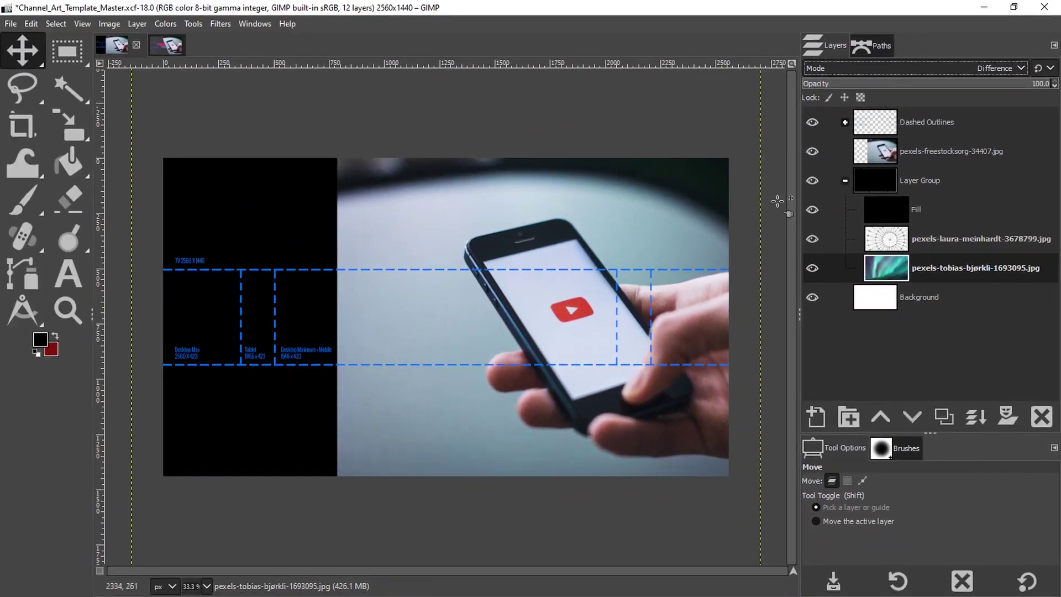
Lower the Layer Group's opacity to 86.3.
left_click(951, 179)
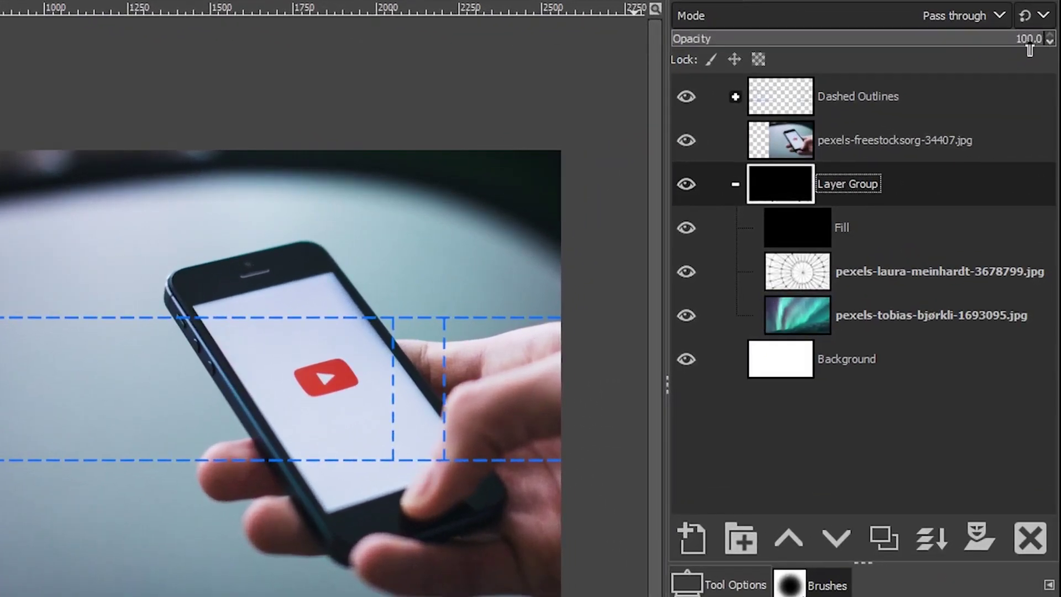
left_click(1029, 49)
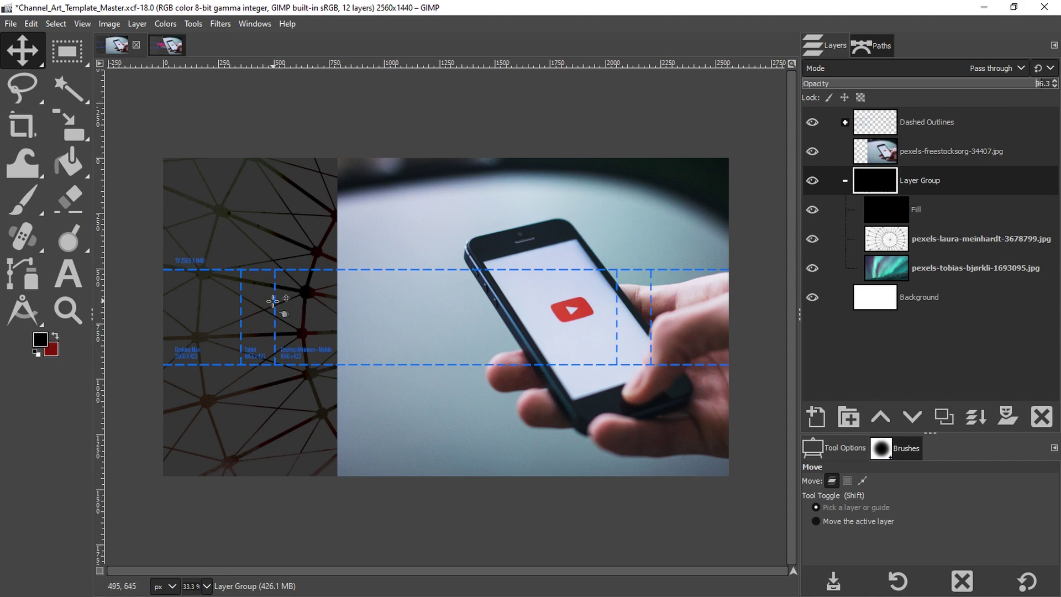
left_click(871, 296)
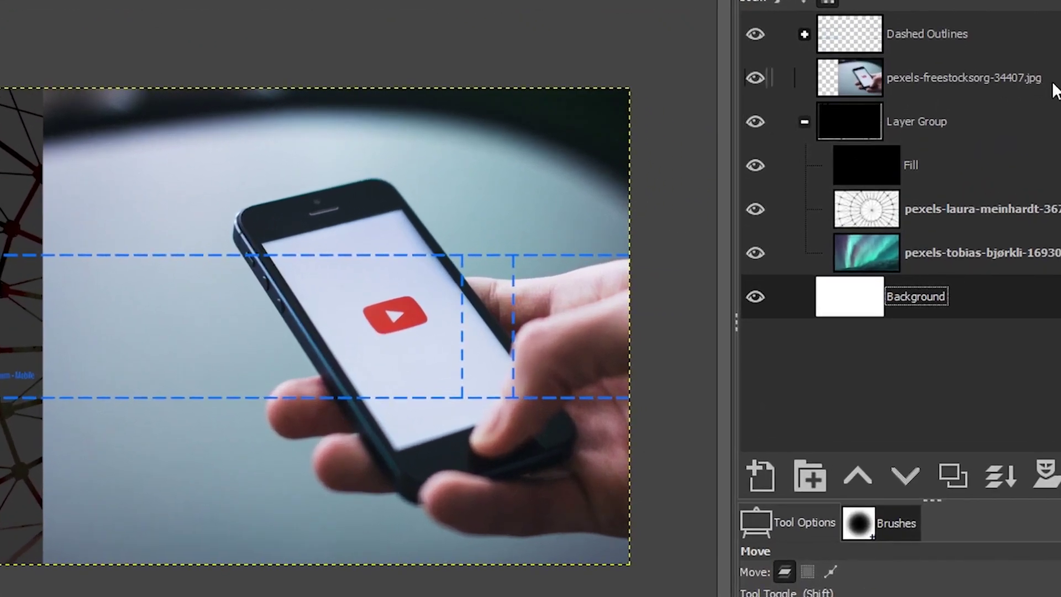
On the phone photo layer, trace a closed diagonal path along the photo's left side, extending below the canvas.
left_click(1010, 158)
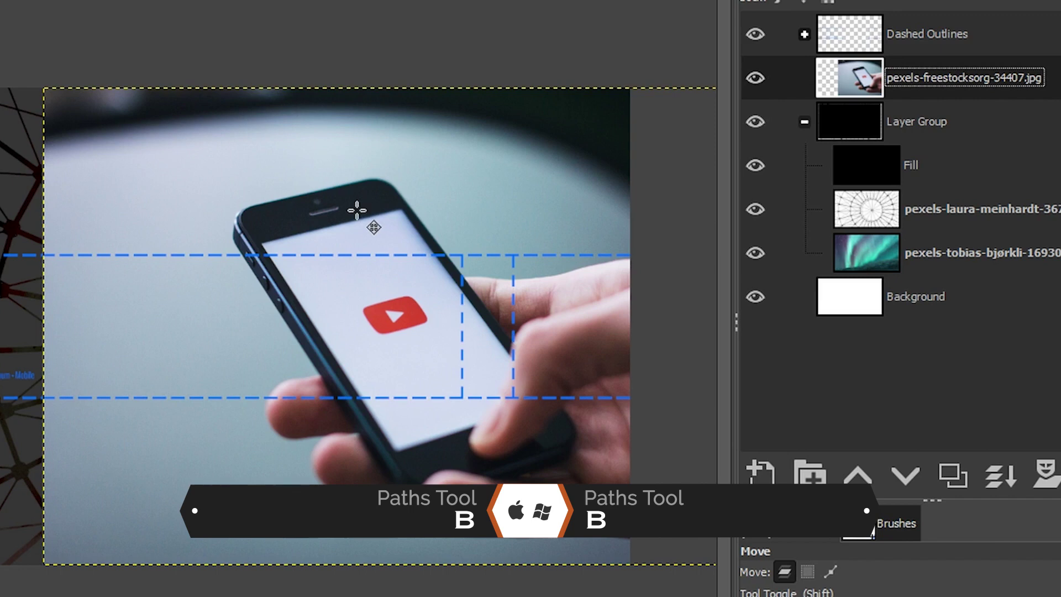
key("b")
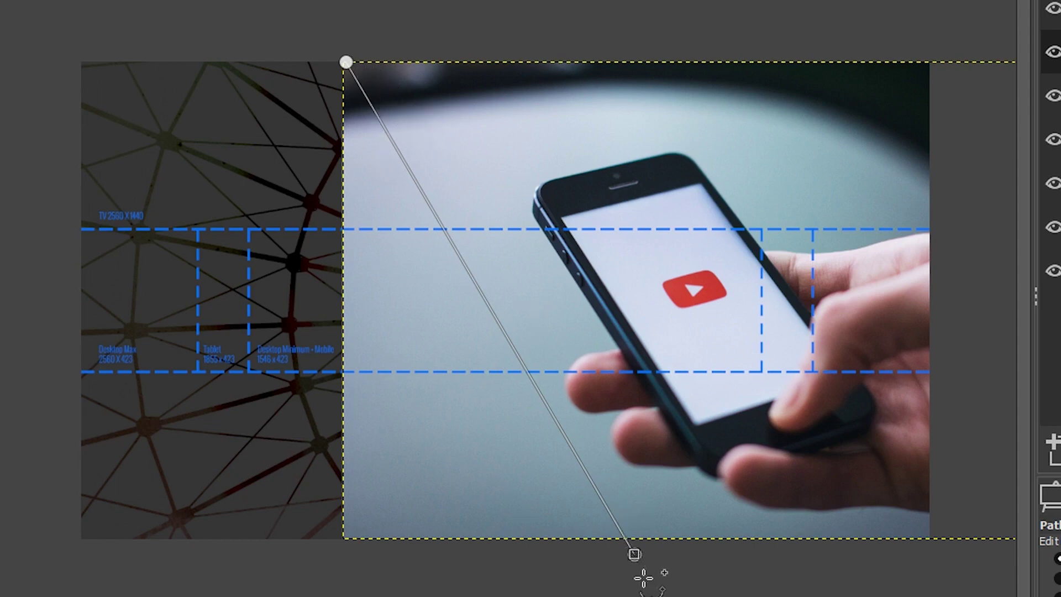
mouse_move(635, 554)
left_mouse_down()
mouse_move(626, 559)
mouse_move(636, 562)
left_mouse_up()
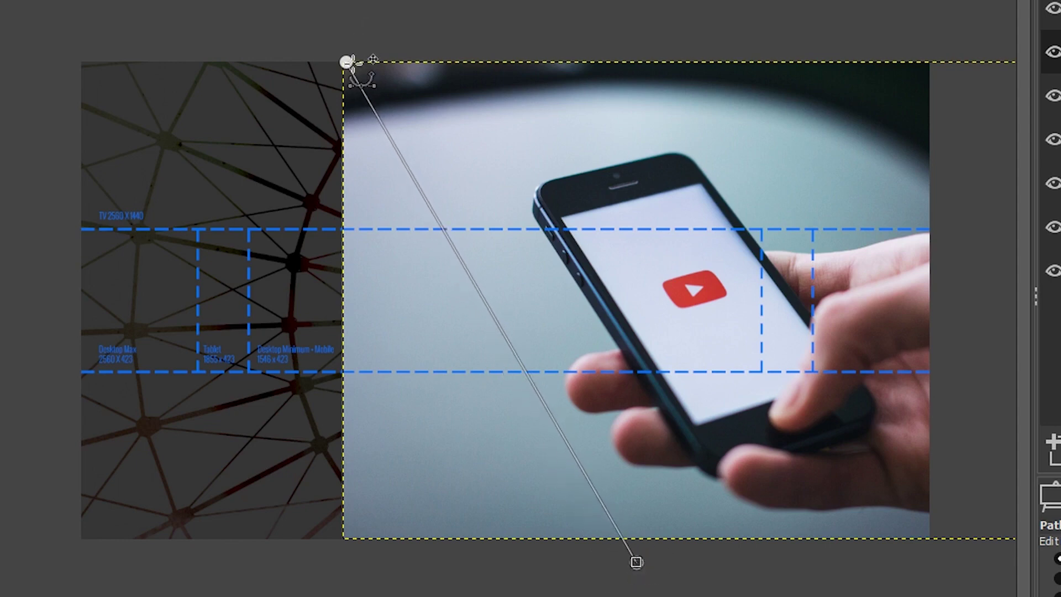
left_click_drag(347, 62, 348, 34)
left_click_drag(630, 568, 649, 568)
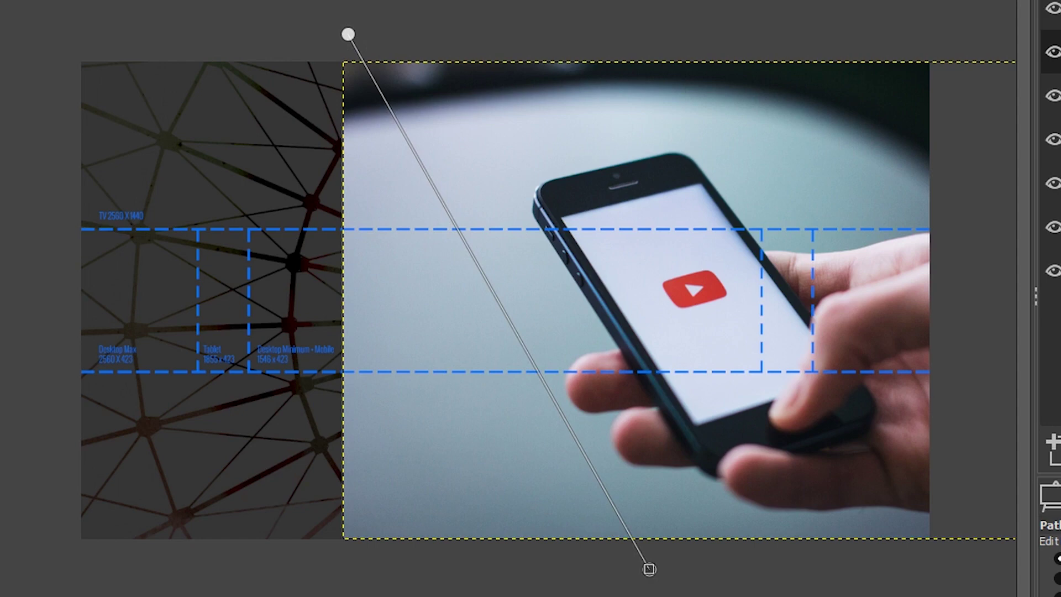
left_click_drag(215, 573, 269, 596)
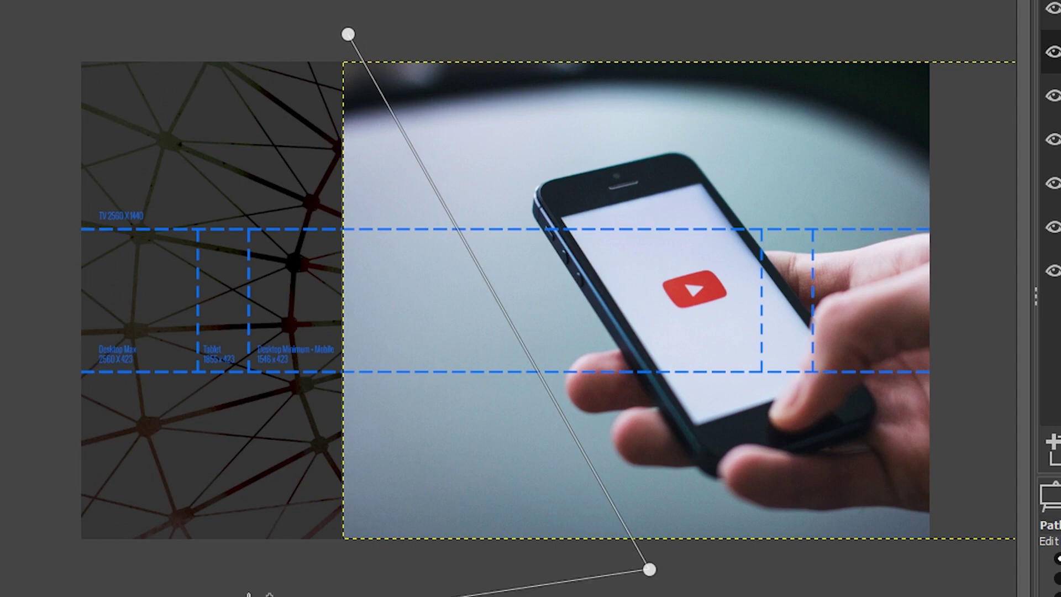
left_click(213, 140)
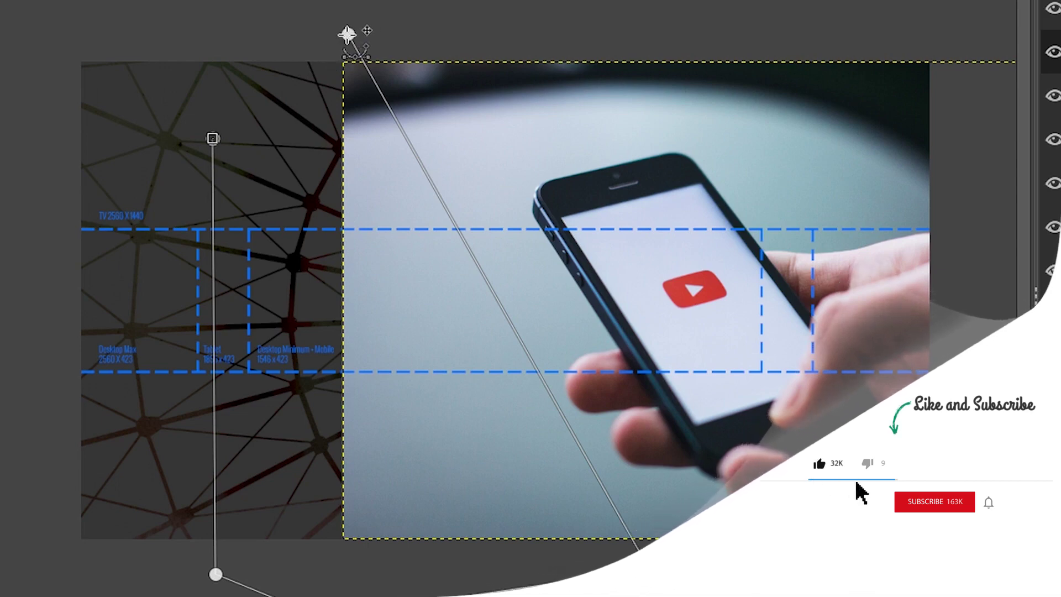
left_click(347, 34)
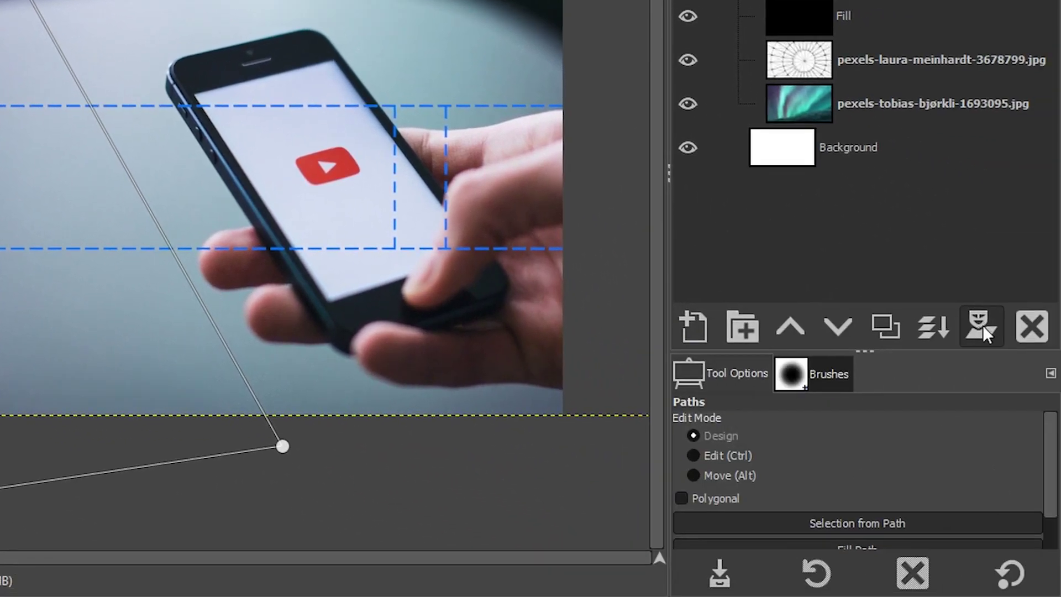
Add a white, fully opaque mask to the phone photo and fill the path's area in it.
left_click(982, 324)
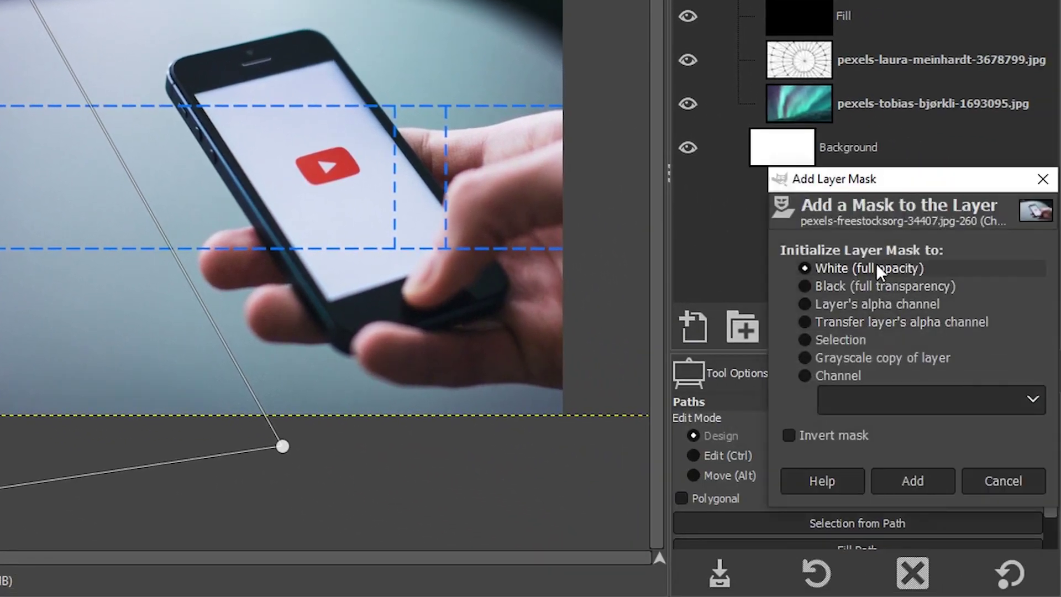
left_click(906, 480)
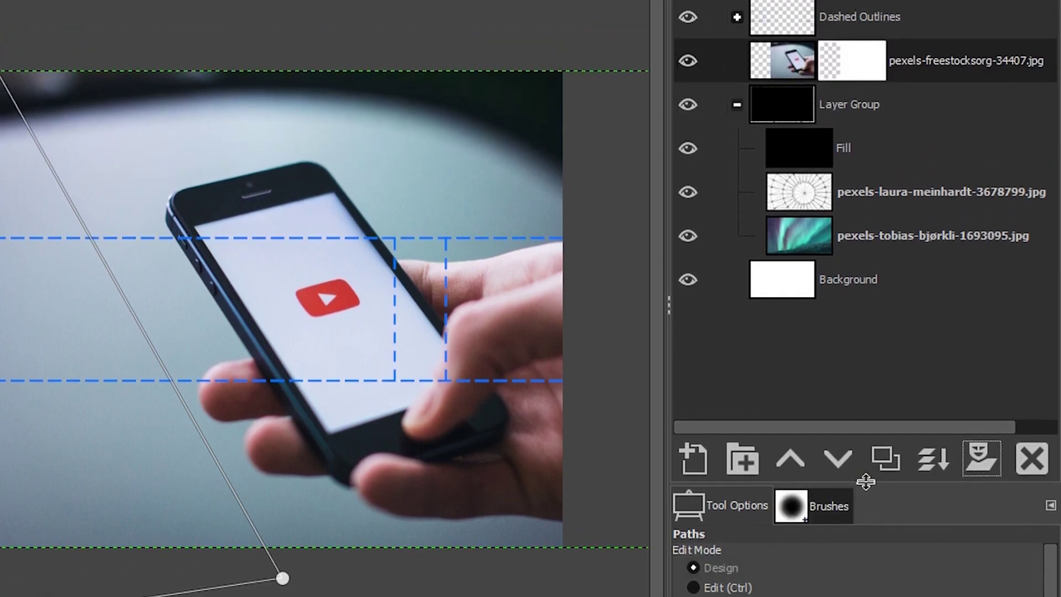
left_click_drag(865, 481, 865, 433)
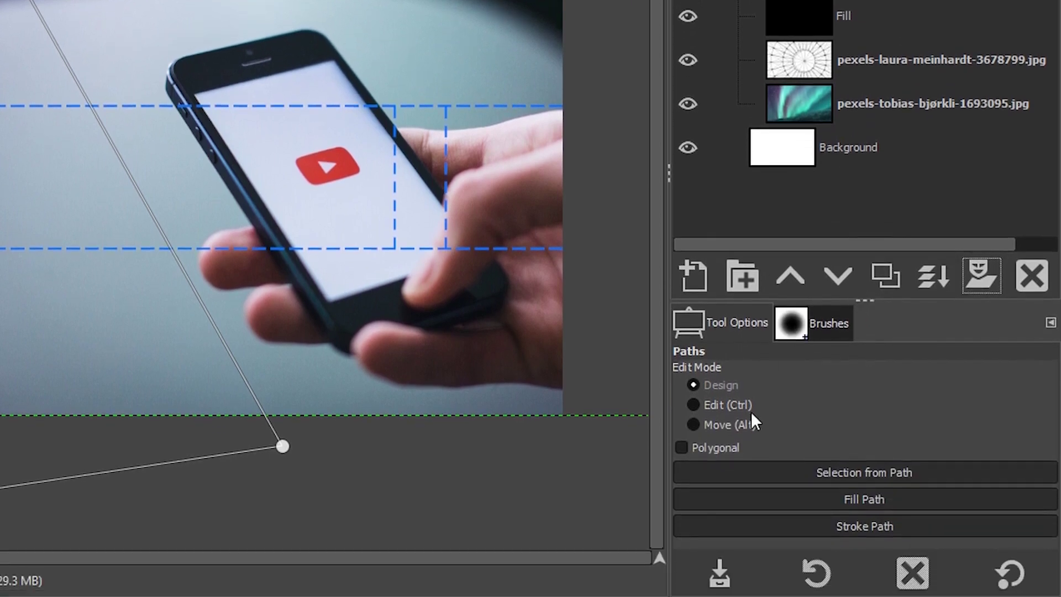
left_click(837, 497)
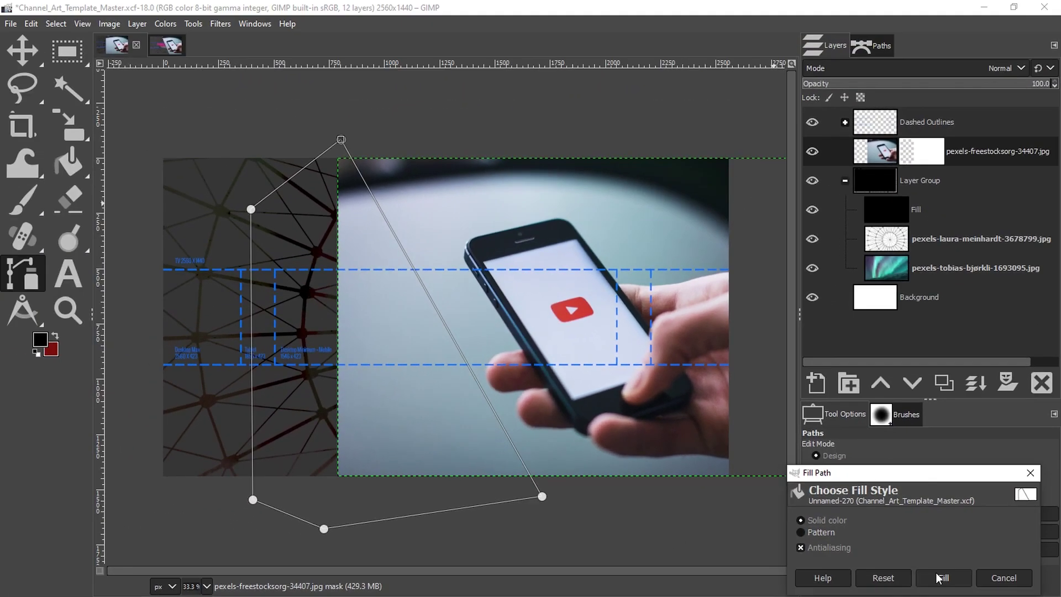
left_click(942, 577)
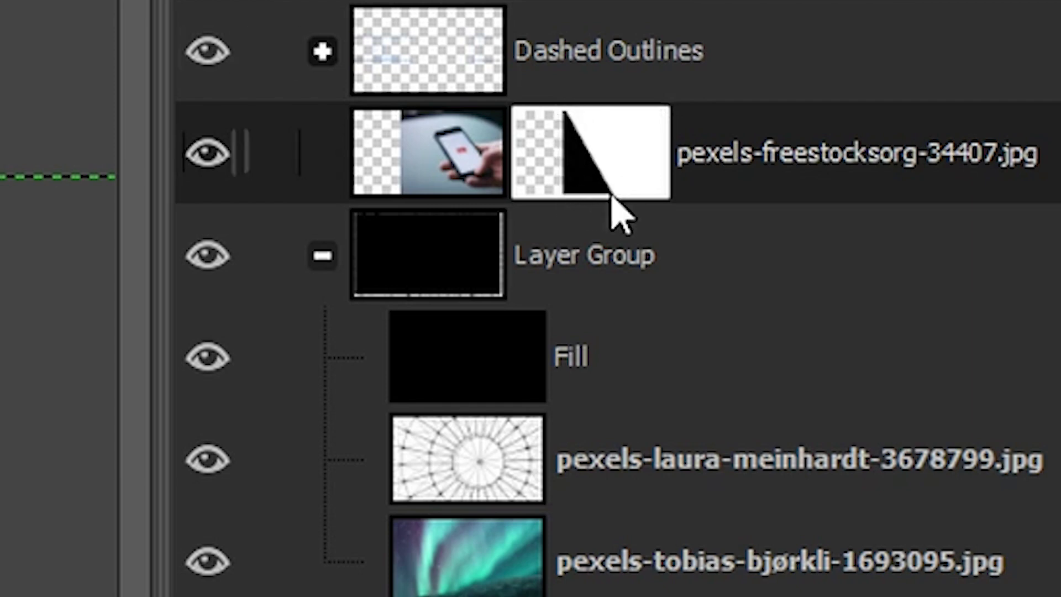
left_click(598, 184)
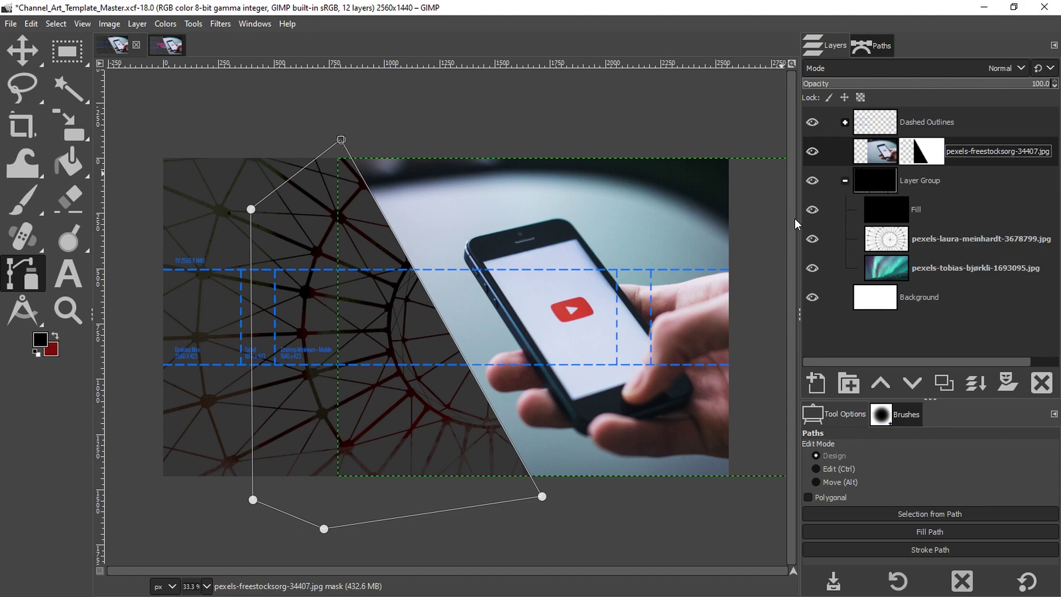
Set the text colour to cream f9f5dc and type 'Chanel' inside the safe area.
key("m")
left_click(886, 238)
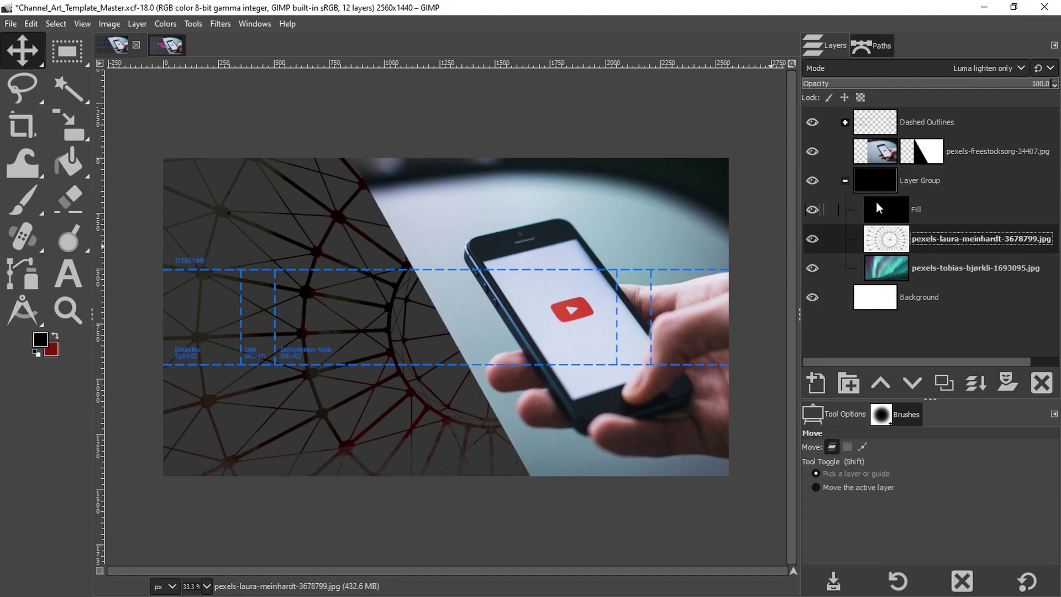
key("t")
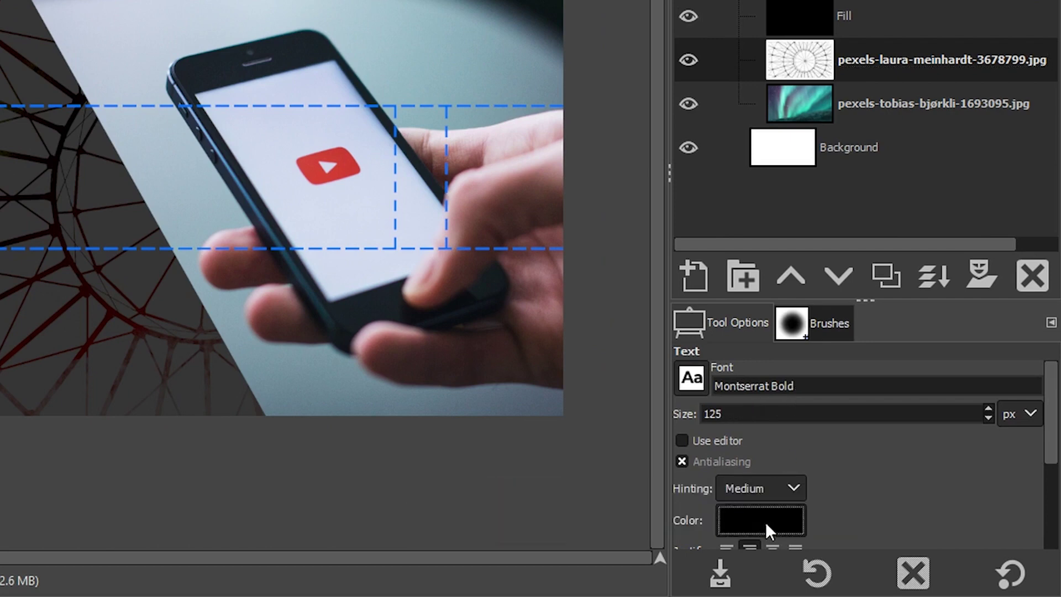
left_click(764, 522)
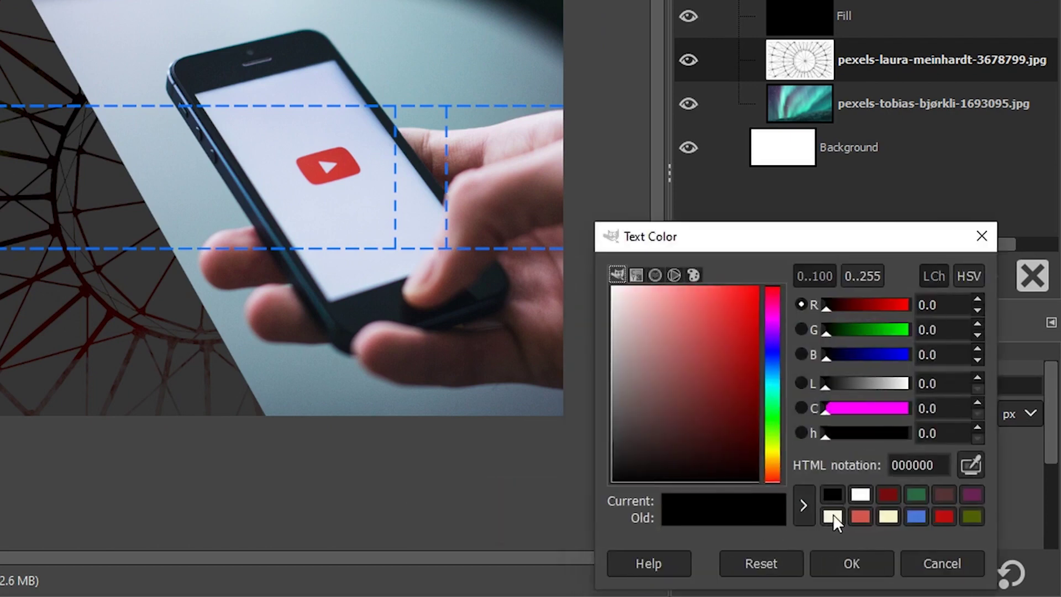
left_click(833, 514)
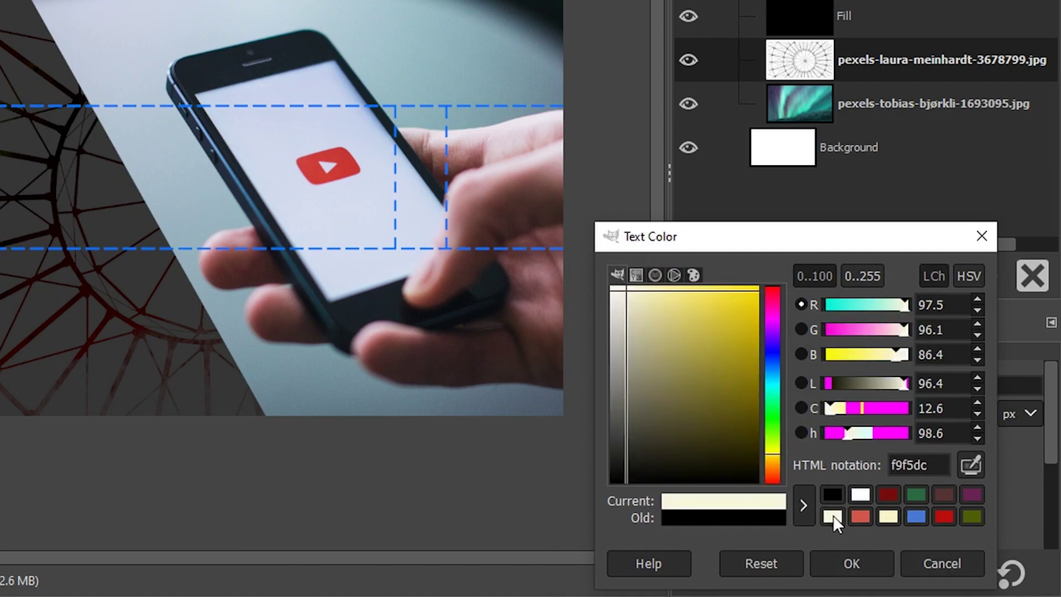
left_click(839, 563)
left_click(1, 137)
type("Chane")
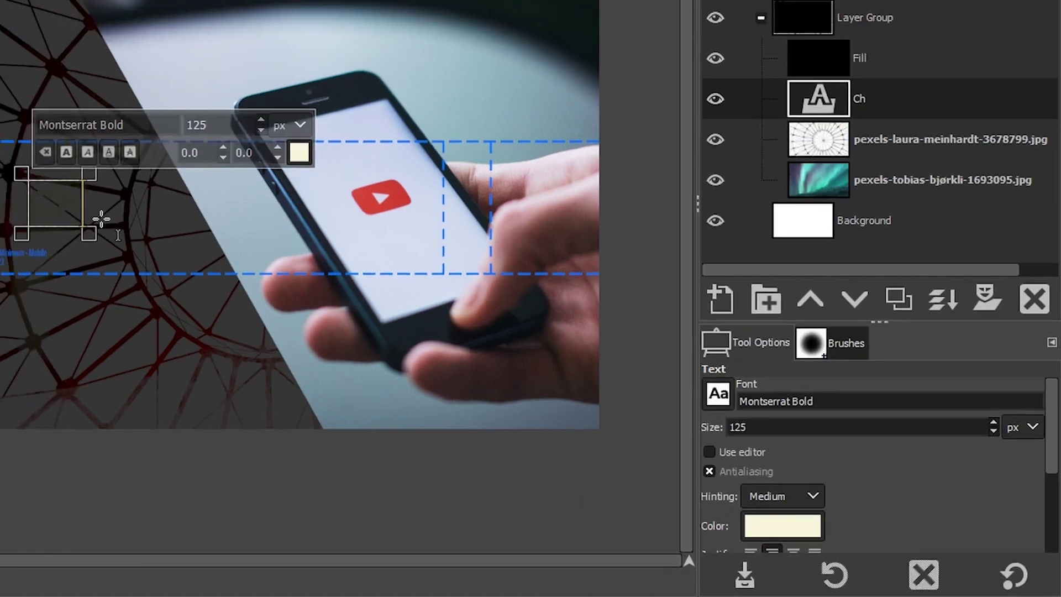
type("l")
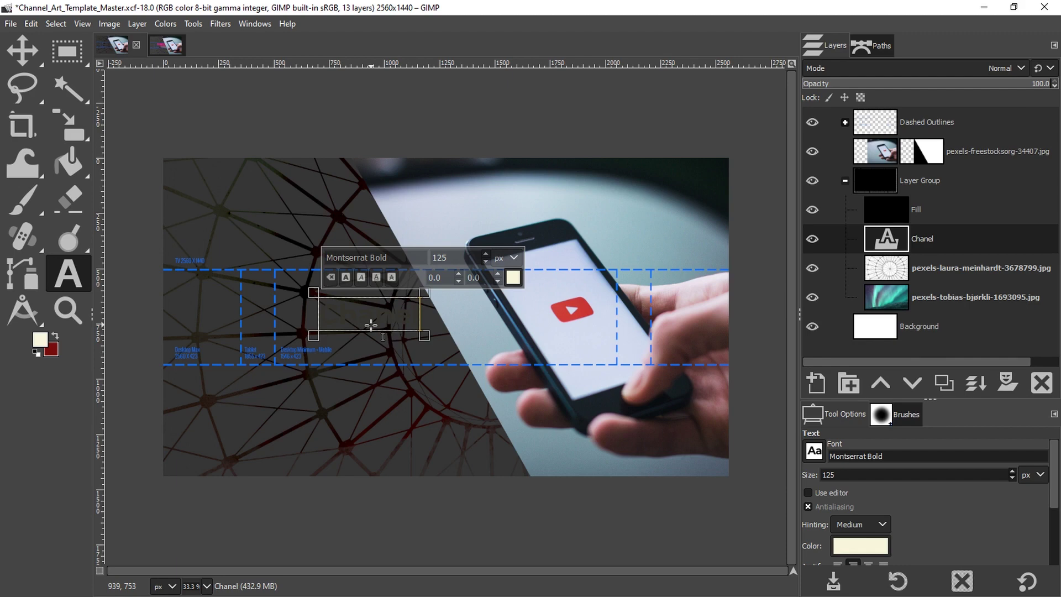
left_click(22, 49)
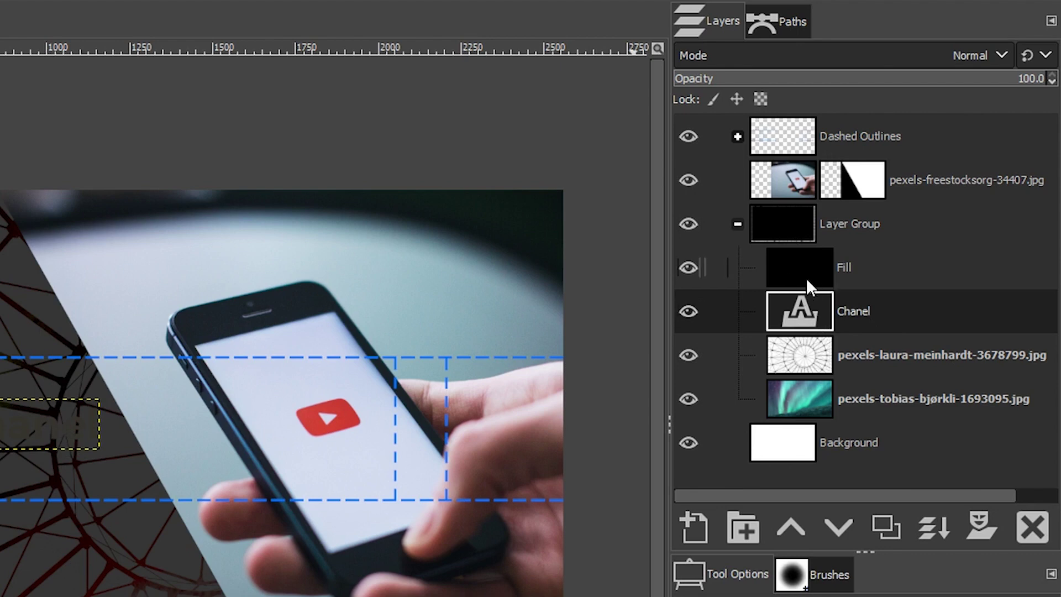
Move the text layer above the phone photo, correct it to 'Channel', and shift it up-left.
left_click(809, 353)
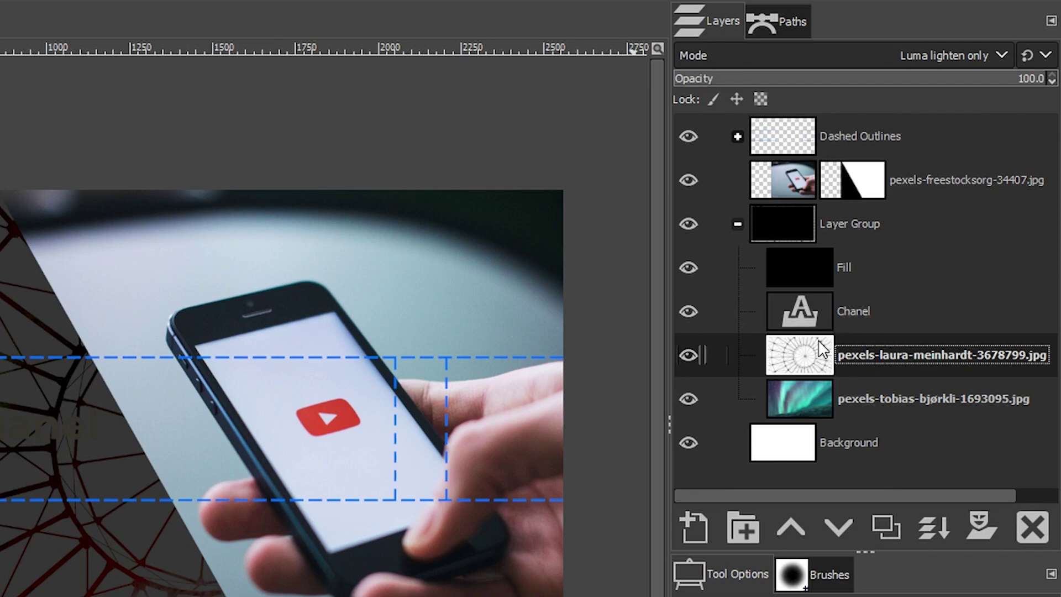
left_click_drag(801, 307, 828, 172)
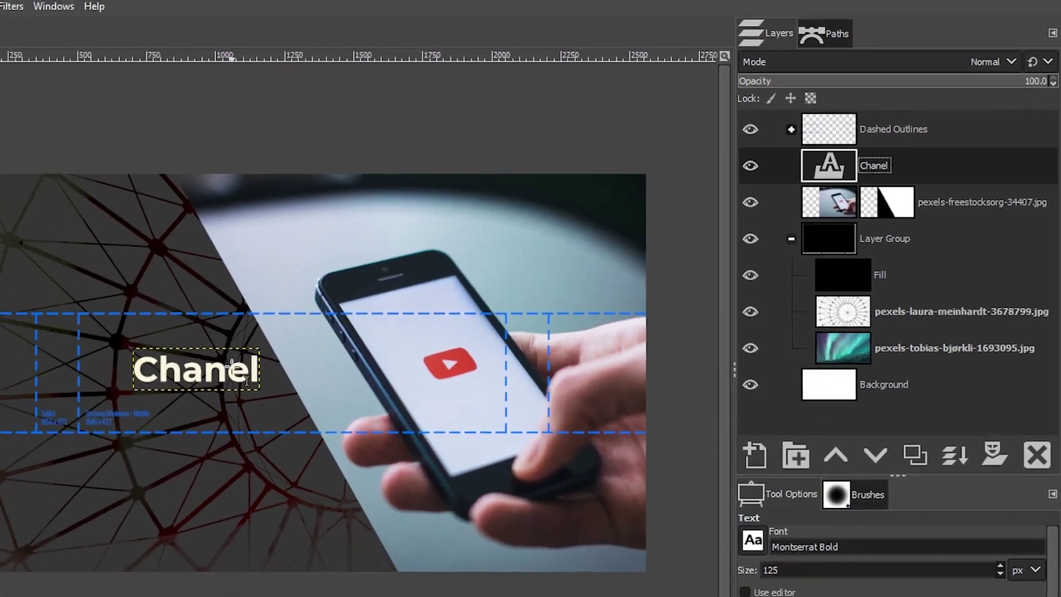
left_click(67, 420)
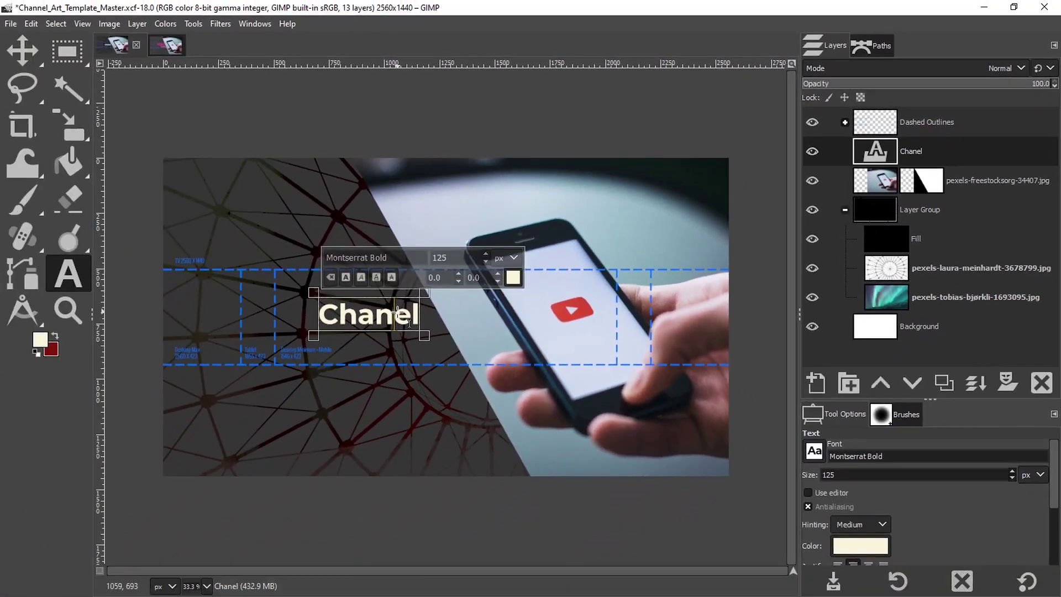
type("n")
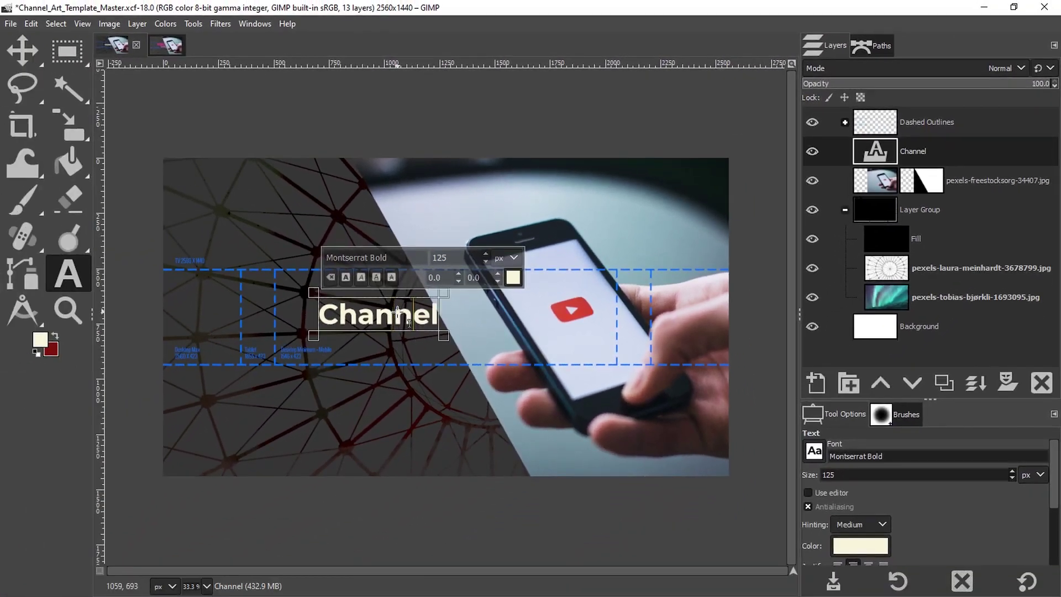
key("Escape")
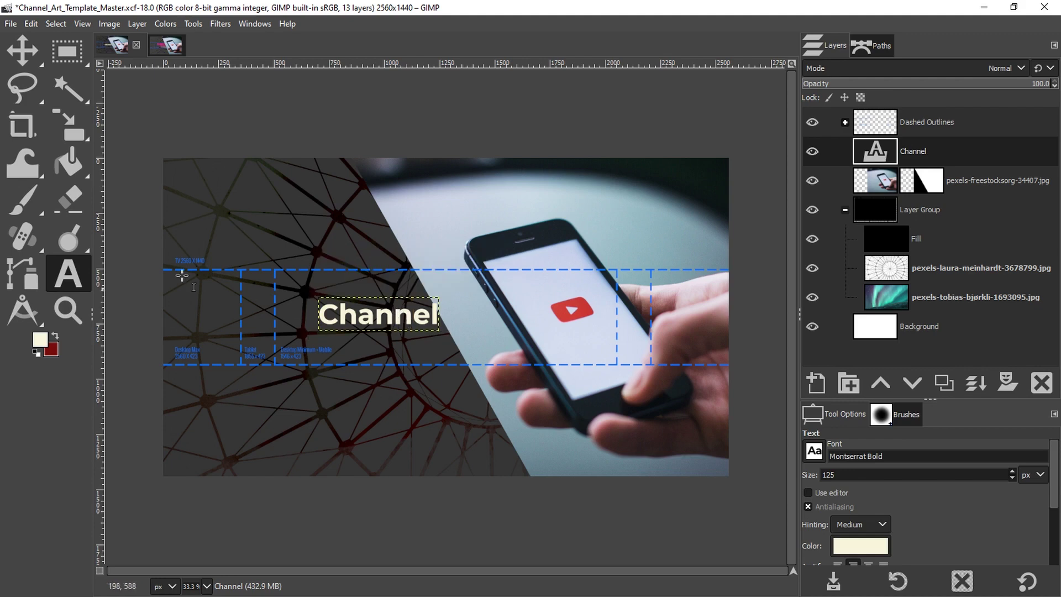
key("m")
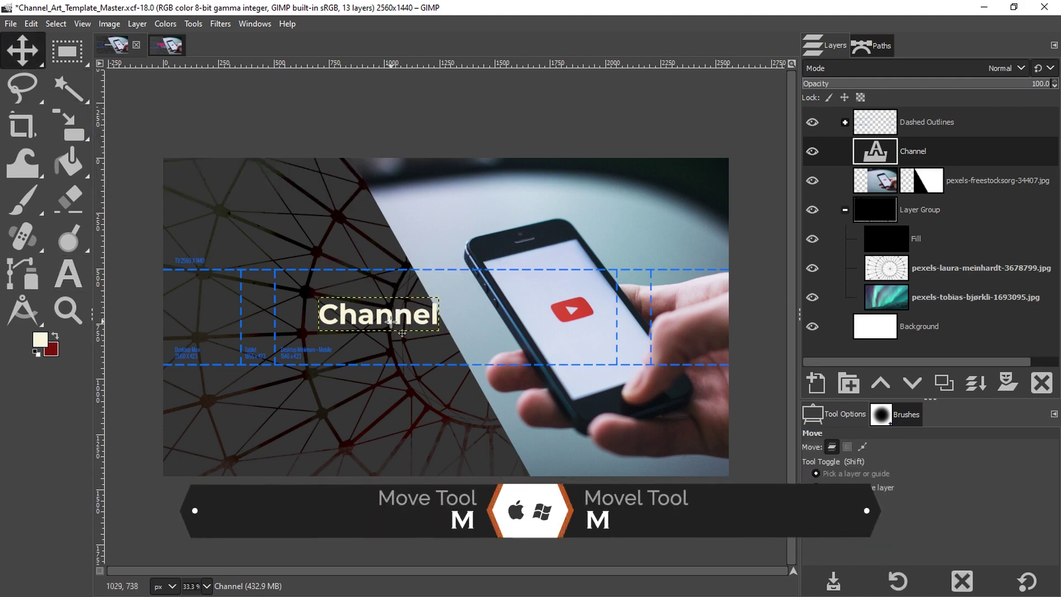
left_click_drag(408, 330, 385, 313)
key("t")
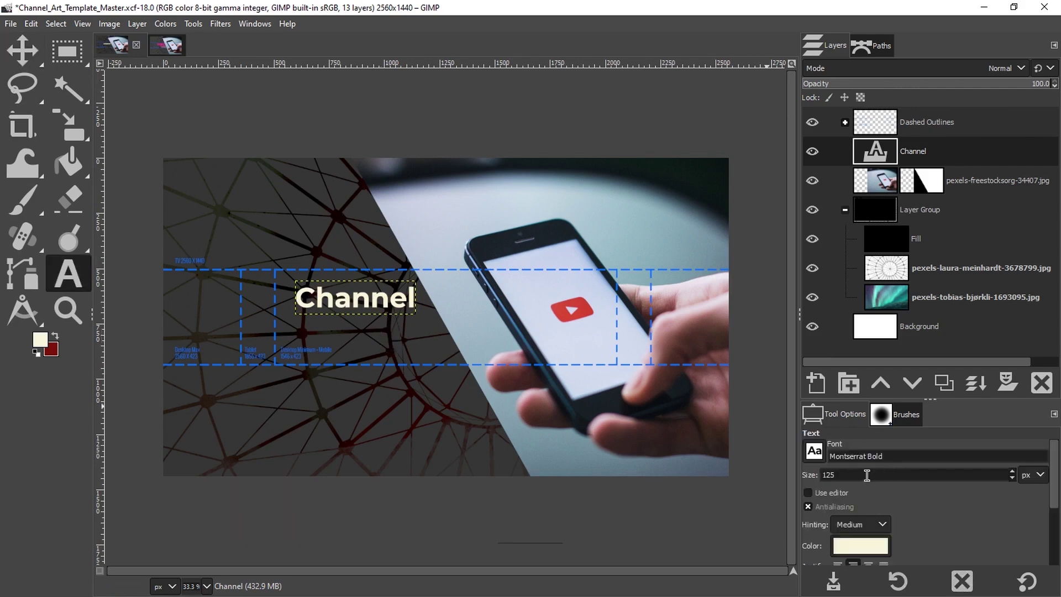
double_click(856, 473)
Apply a 100 px text size and type 'Art Design' below Channel.
type("100")
key("Tab")
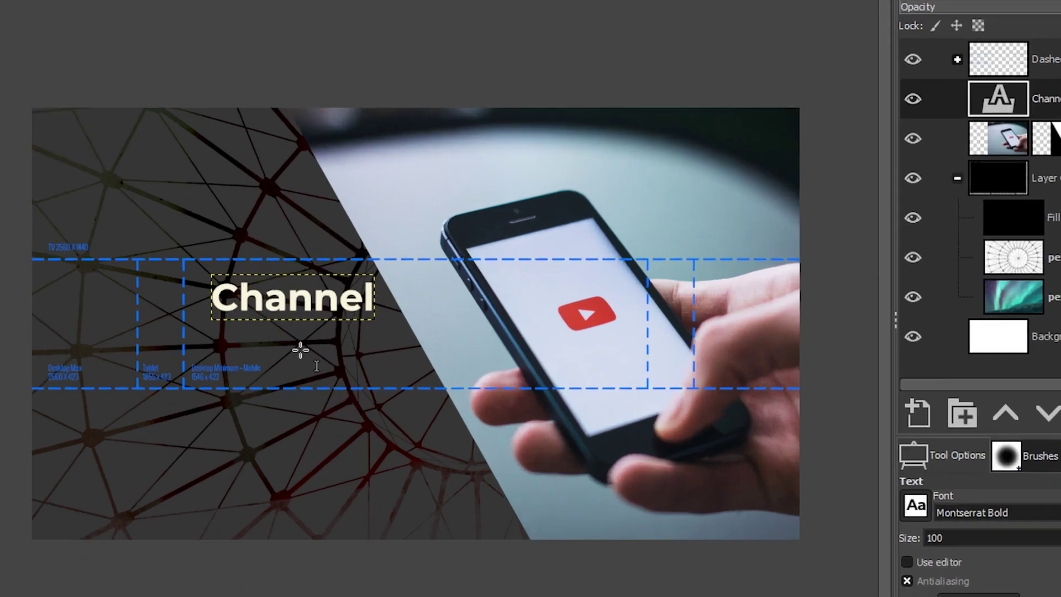
left_click(396, 357)
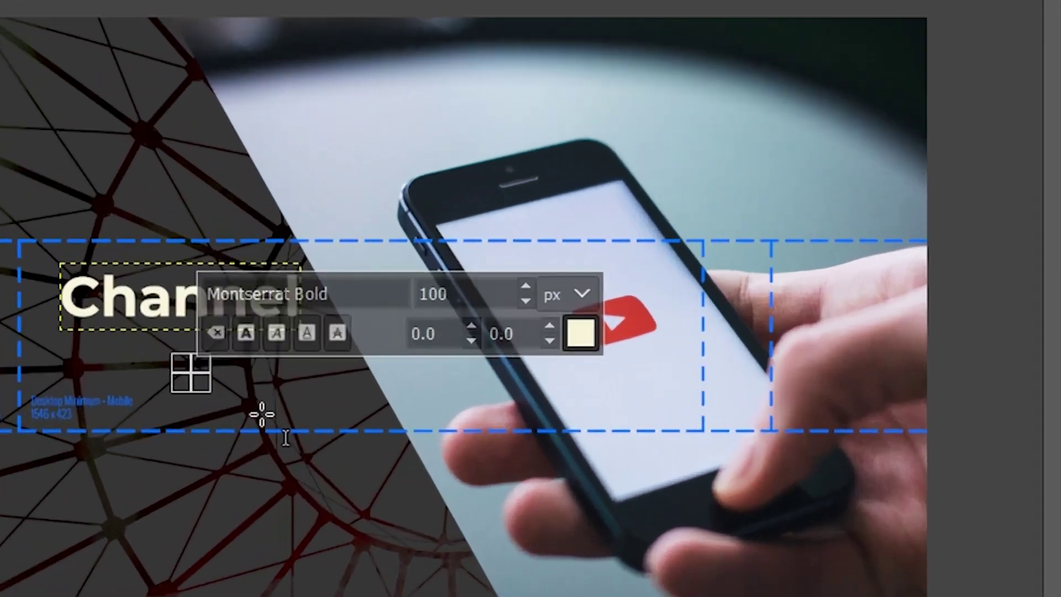
type("Art Design")
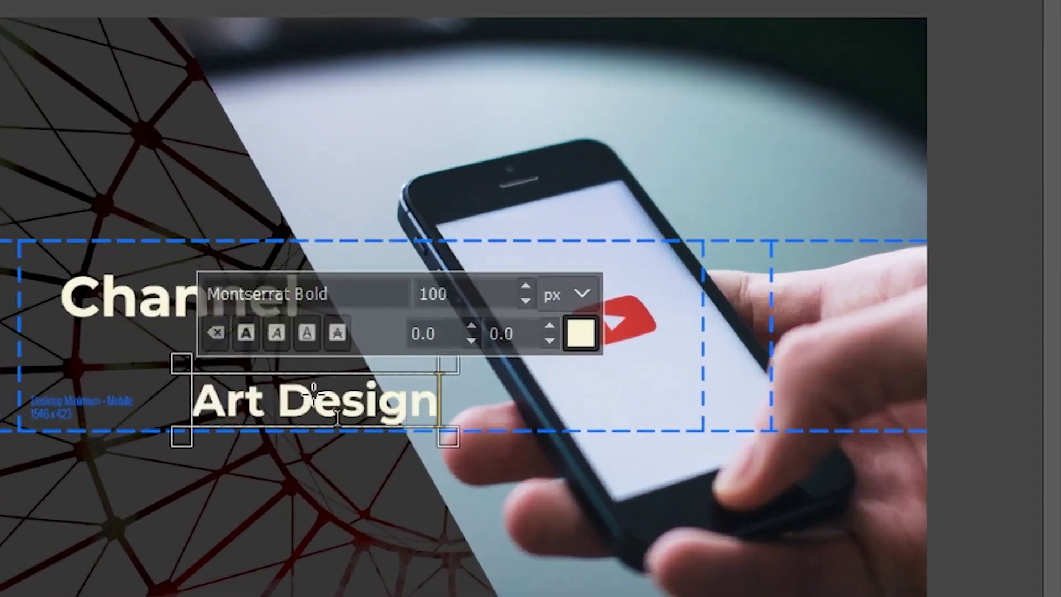
Resize 'Art Design' to 75 px and tuck it up-left under Channel.
triple_click(312, 398)
double_click(410, 291)
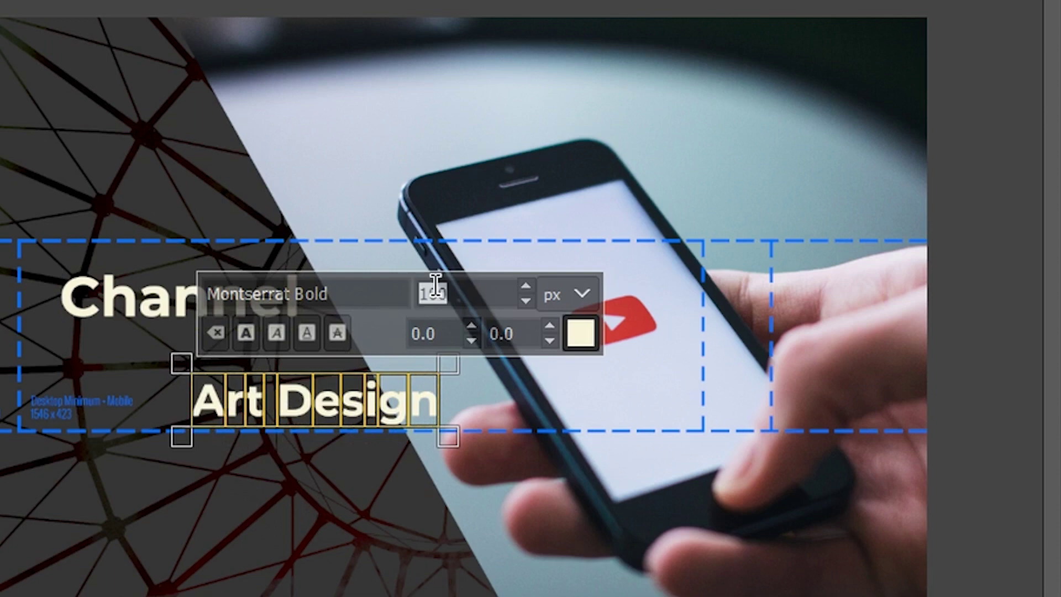
type("75")
key("Return")
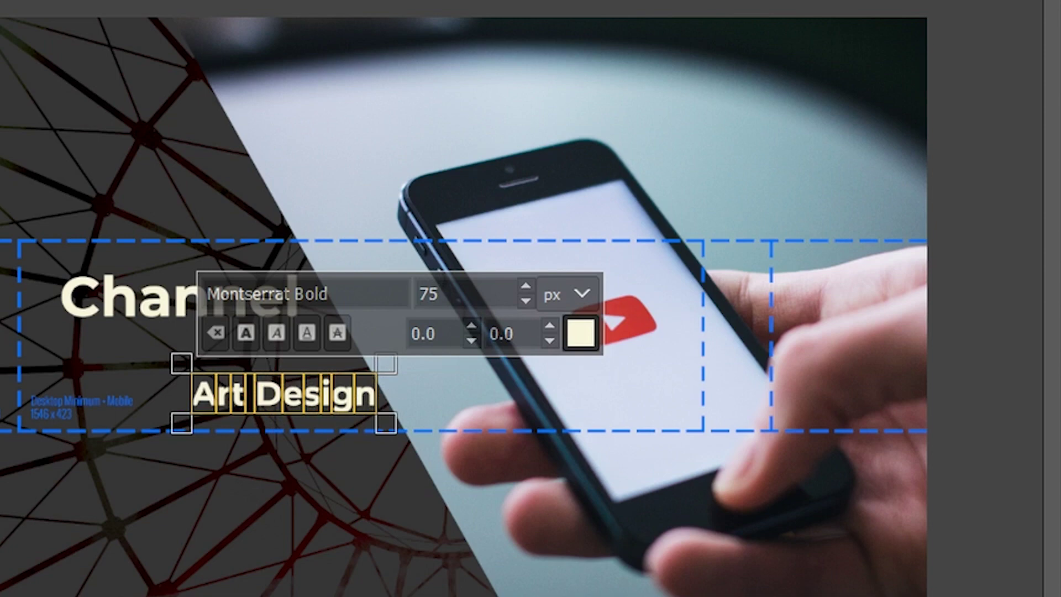
key("m")
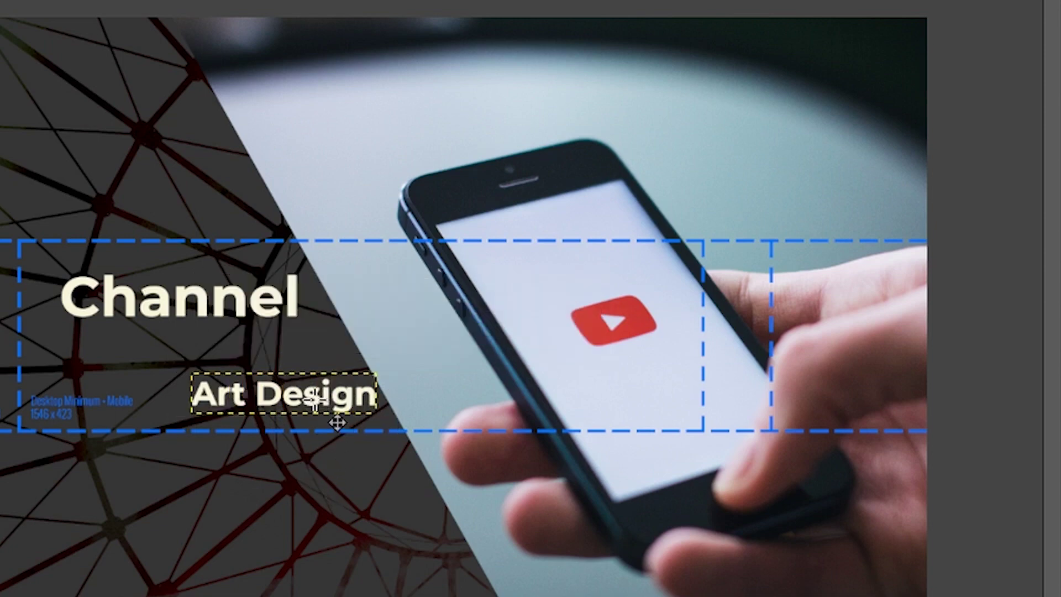
left_click_drag(334, 419, 290, 374)
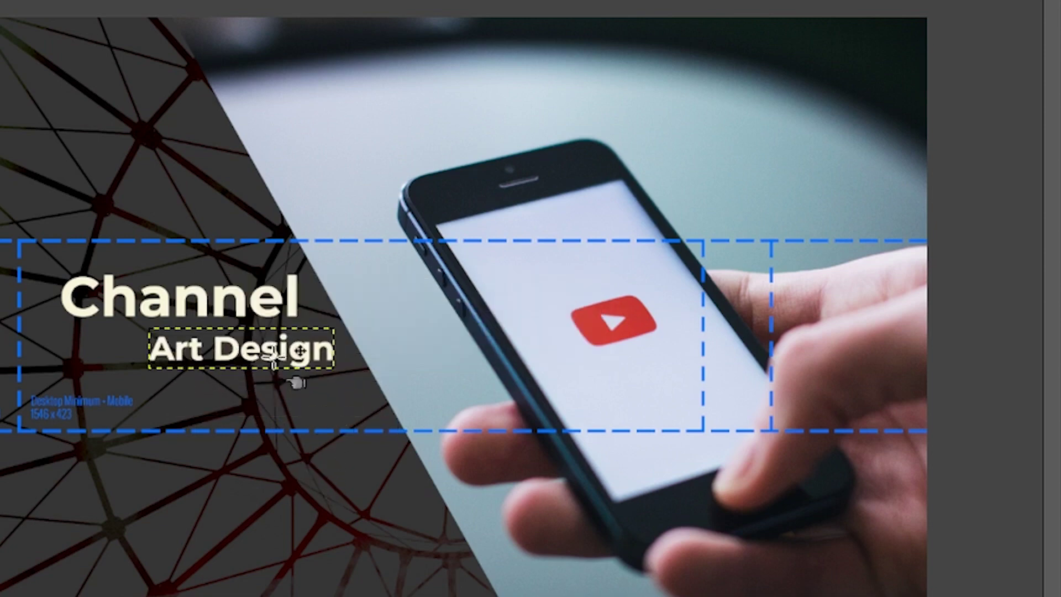
key("t")
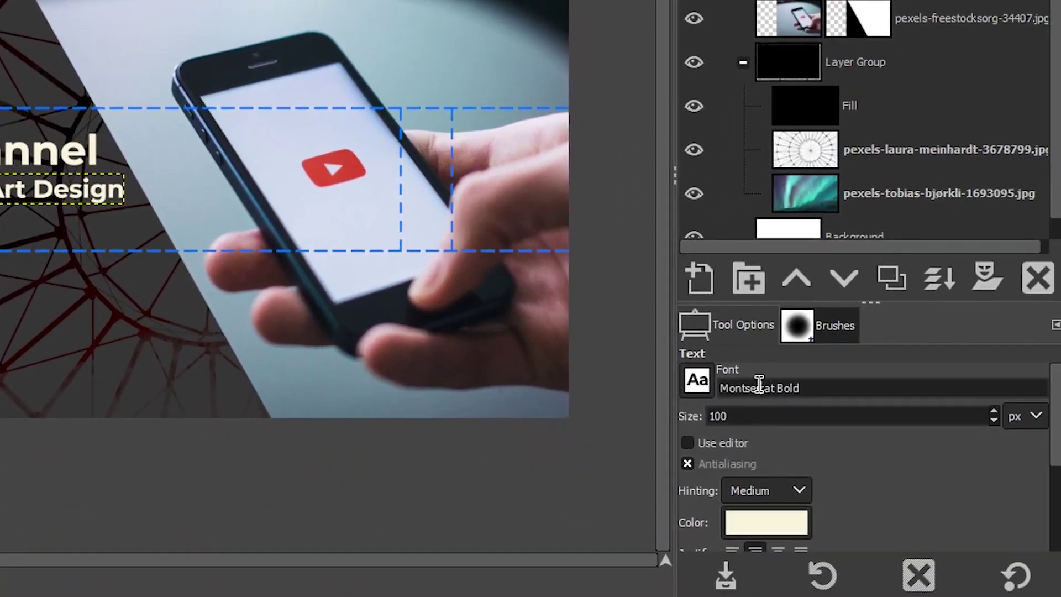
Type 'New Tuts Weekly' in 50 px Raleway Semi-Bold beneath Art Design.
triple_click(756, 388)
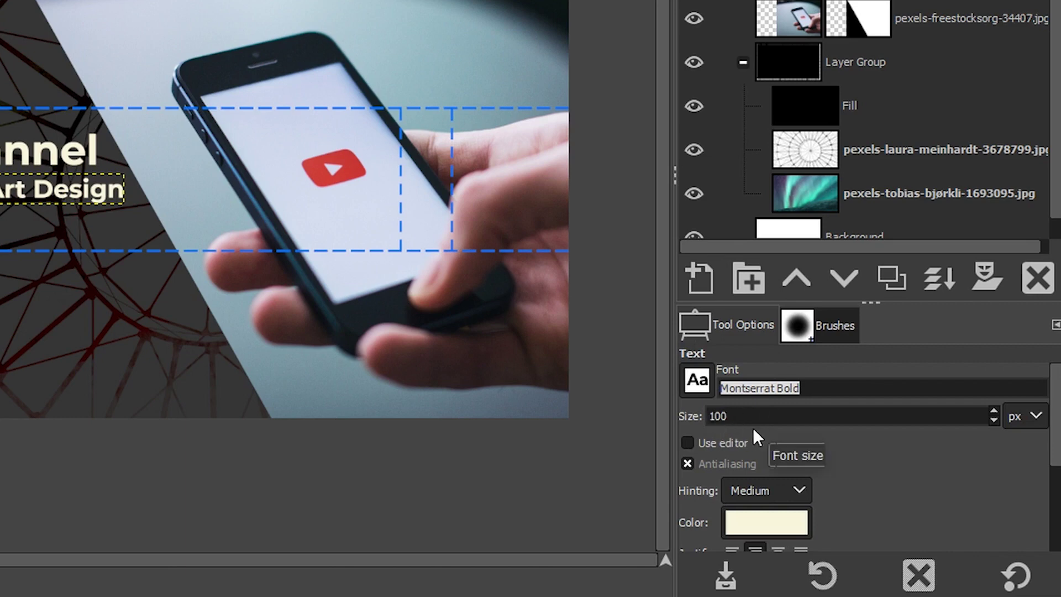
type("Raleway")
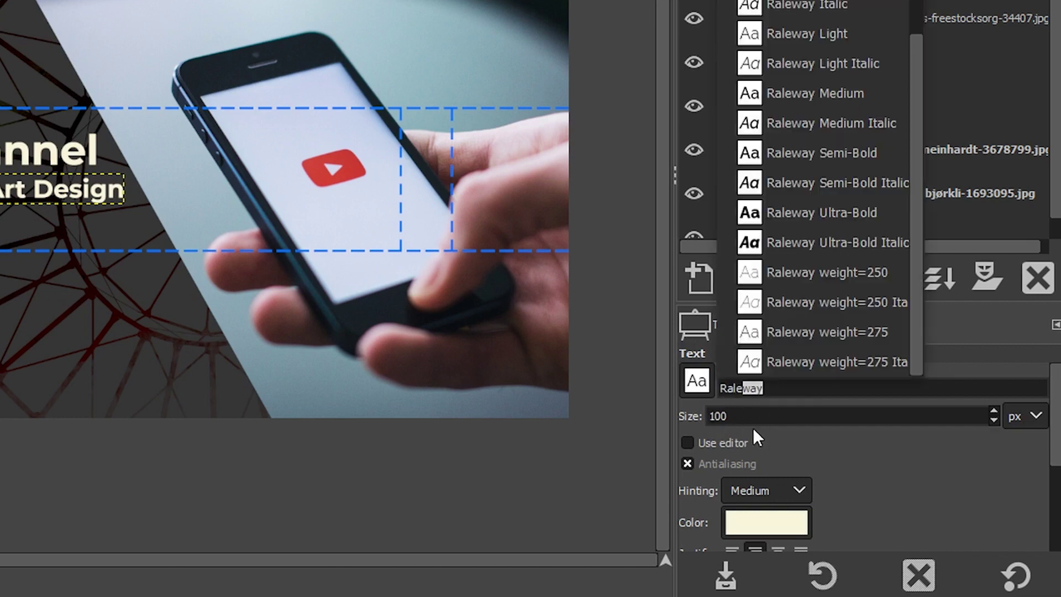
left_click(854, 150)
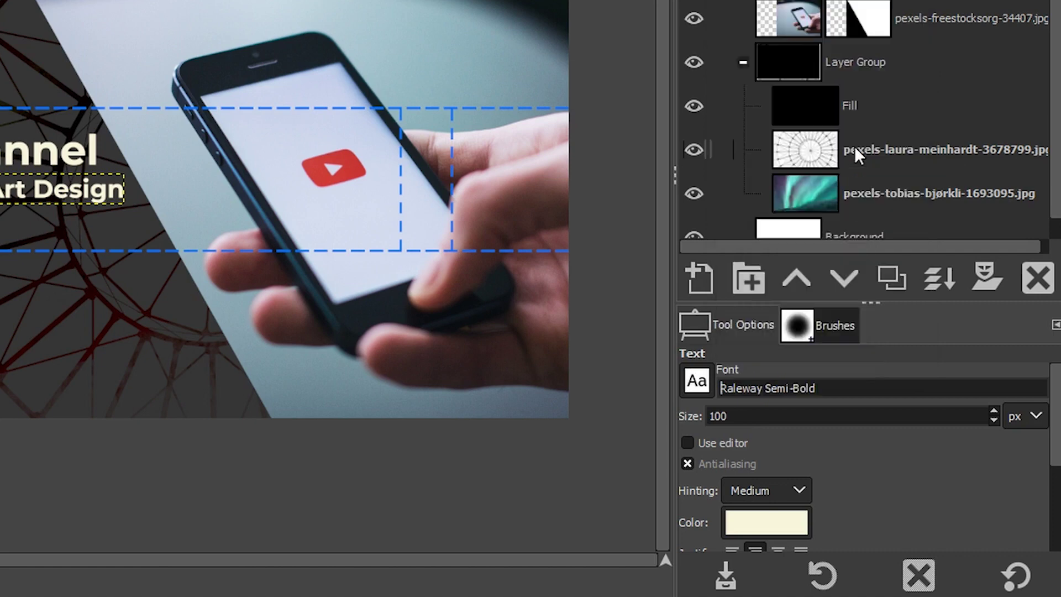
double_click(724, 416)
type("50")
key("Tab")
left_click(39, 222)
type("New")
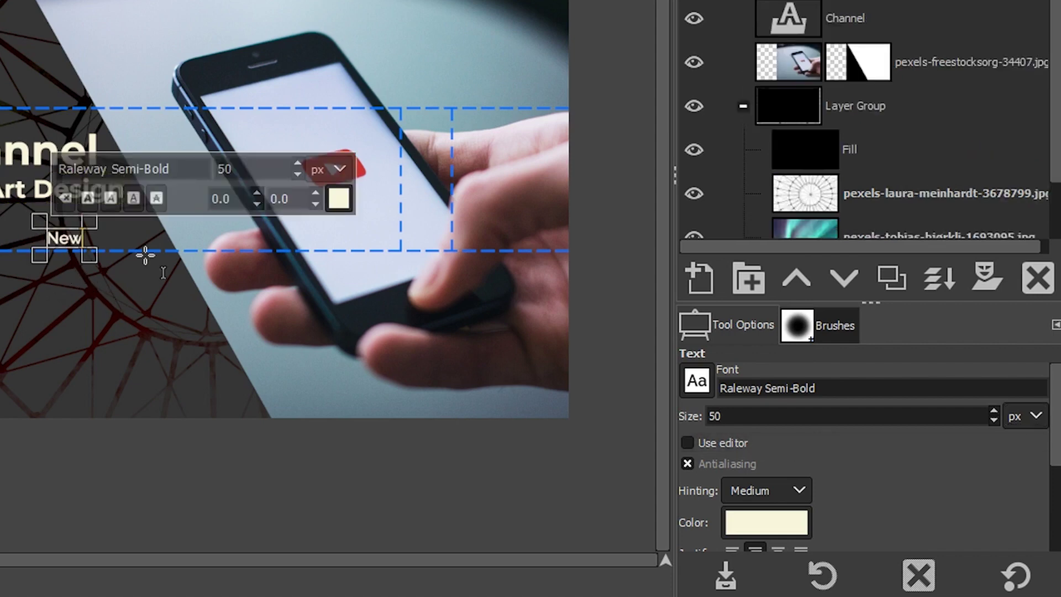
type(" Tuts Weekly")
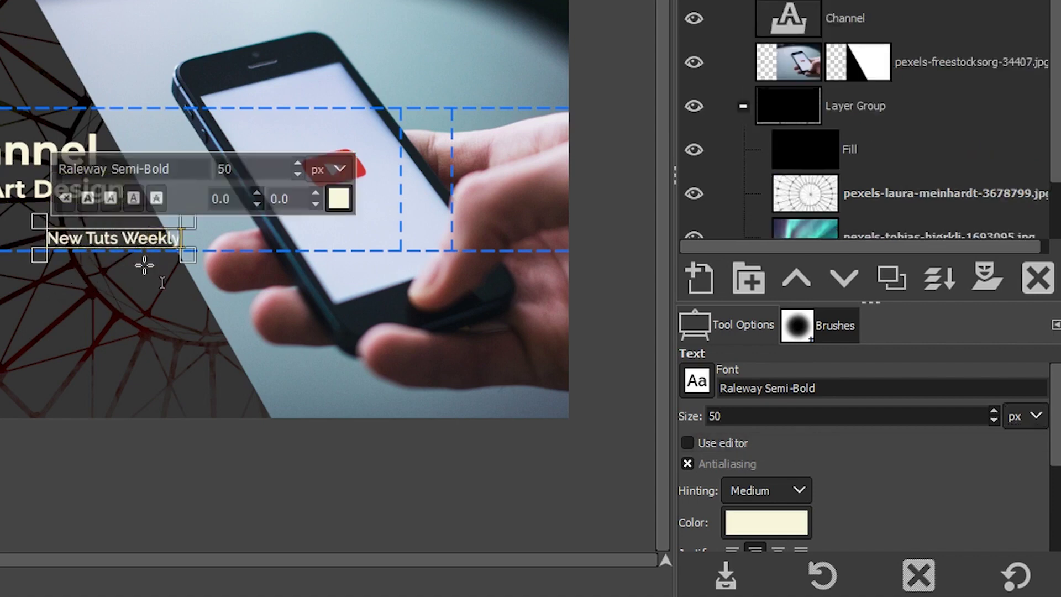
key("Escape")
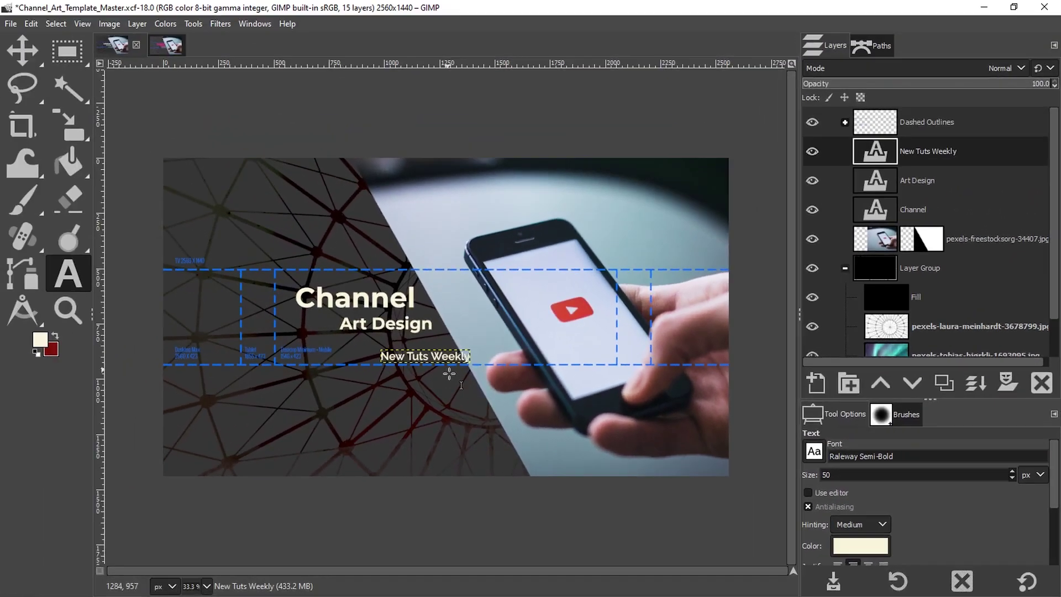
key("m")
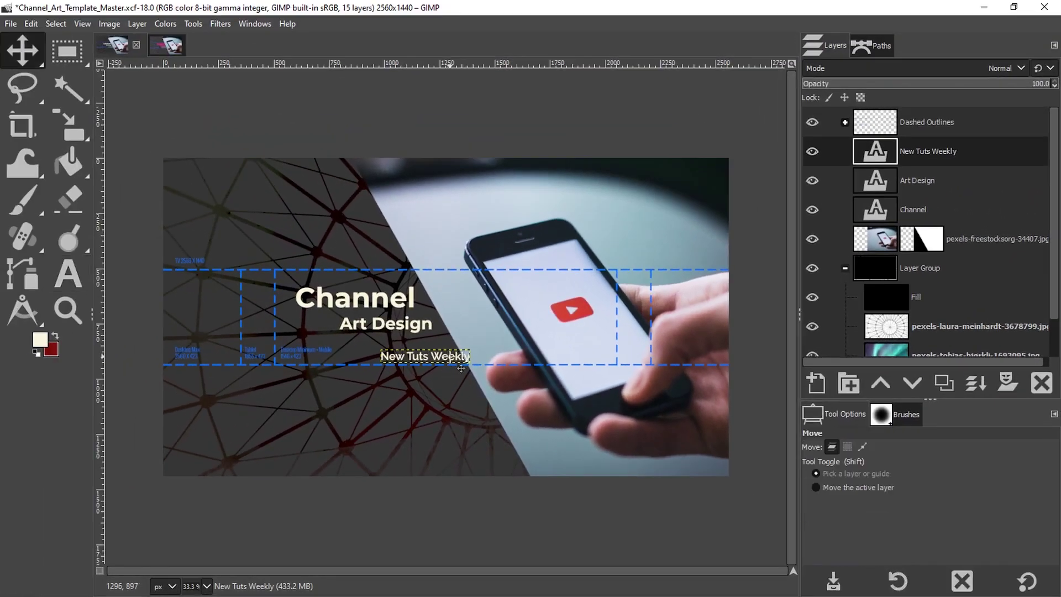